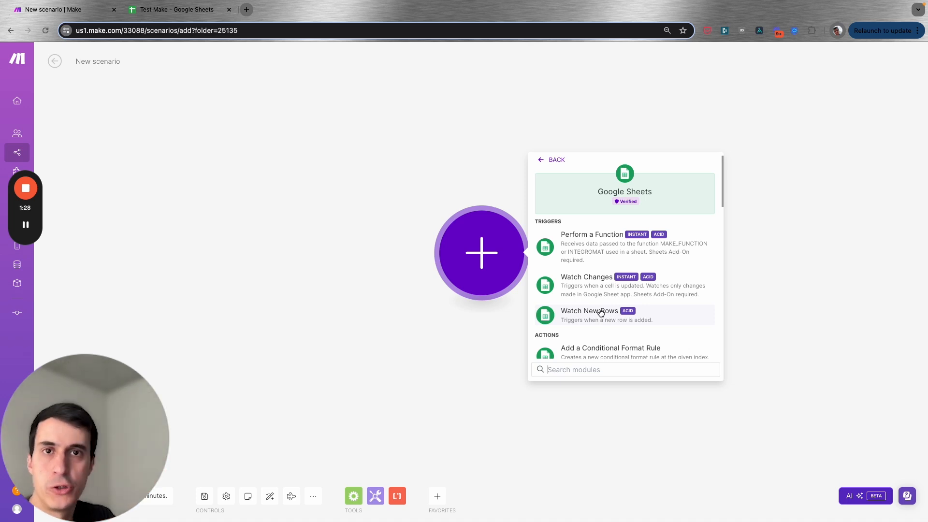
# Scroll the Google Sheets module list down to the Searches modules.
pyautogui.scroll(-10, 601, 312)
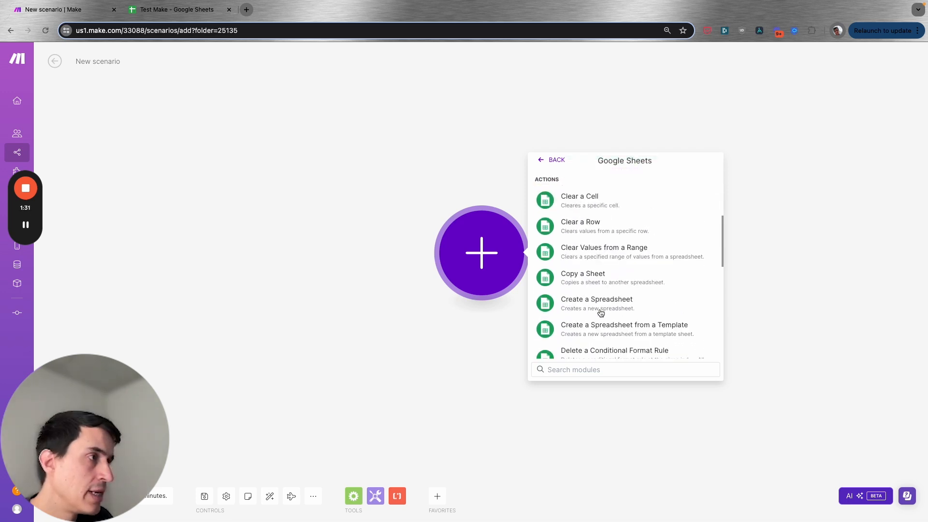
pyautogui.scroll(-5, 600, 313)
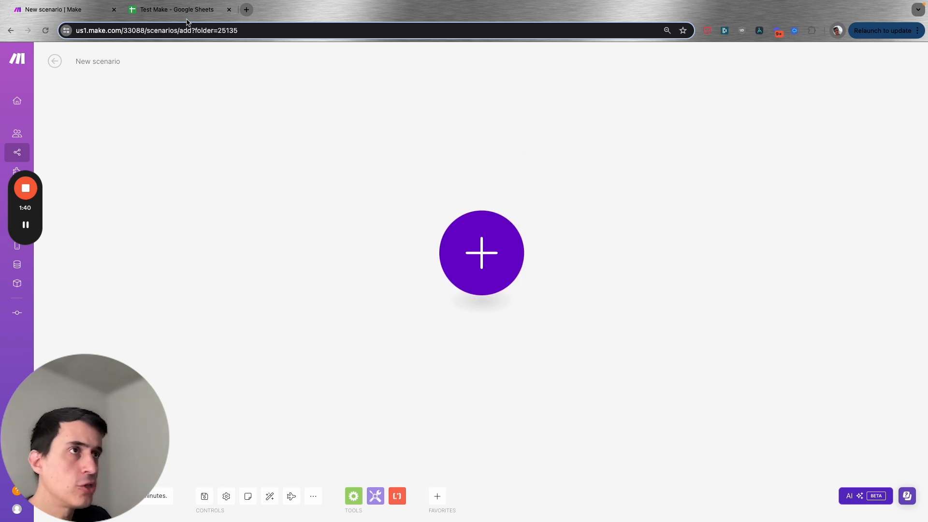
# In Test Make, enter the first sample contact's name, email and phone in row 2.
pyautogui.click(186, 13)
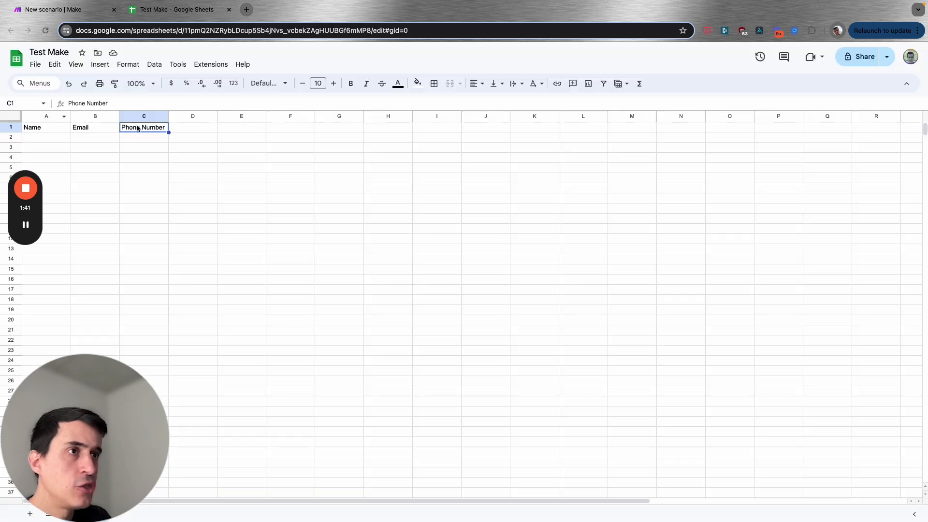
pyautogui.click(56, 138)
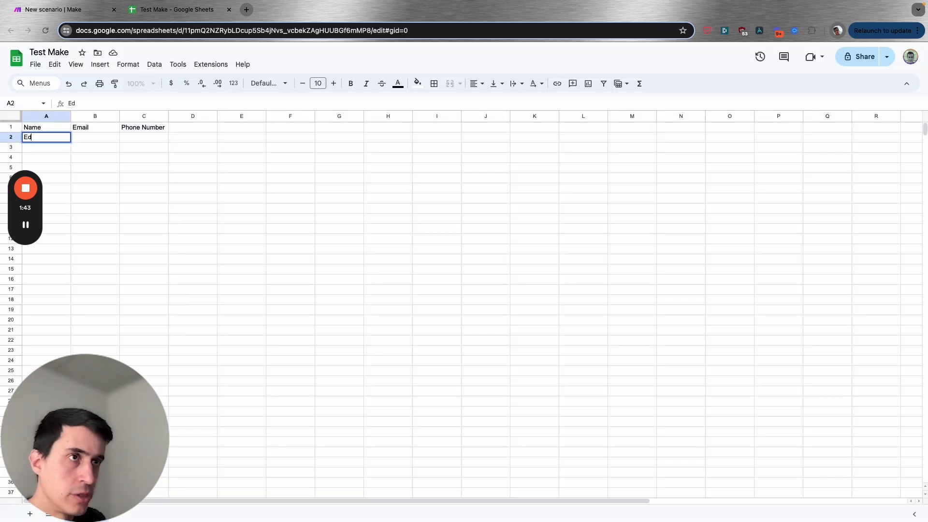
pyautogui.press('Return')
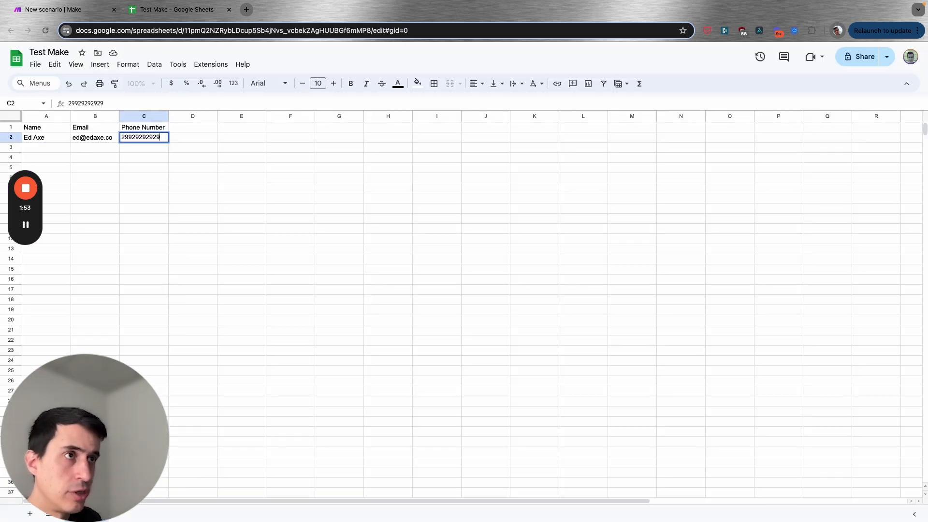
pyautogui.press('Return')
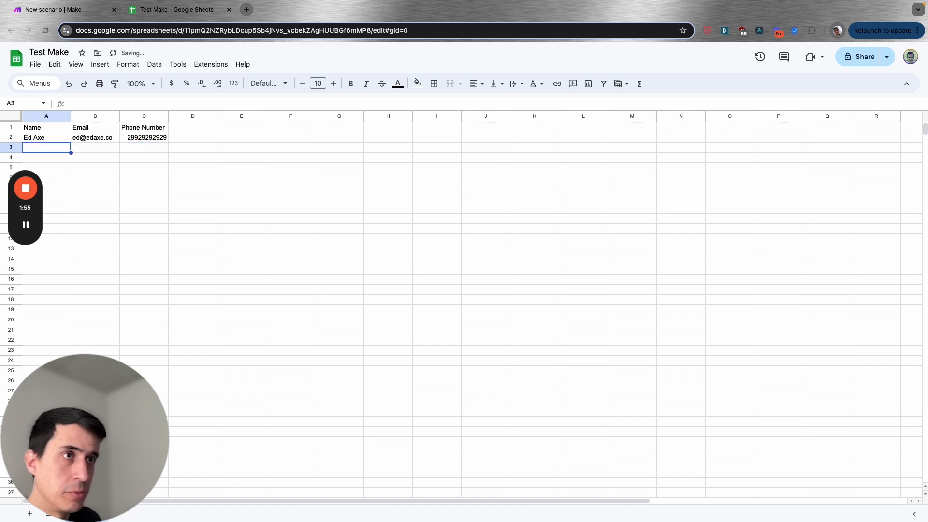
# Add two more sample contacts with emails and phone numbers in rows 3 and 4.
pyautogui.write('Ed axe 1')
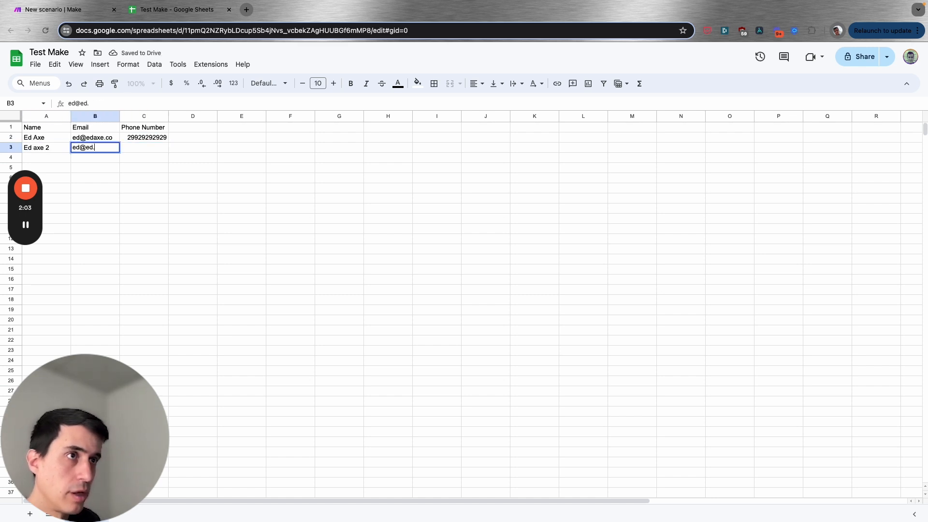
pyautogui.write('.co')
pyautogui.press('Tab')
pyautogui.write('474747474')
pyautogui.press('Return')
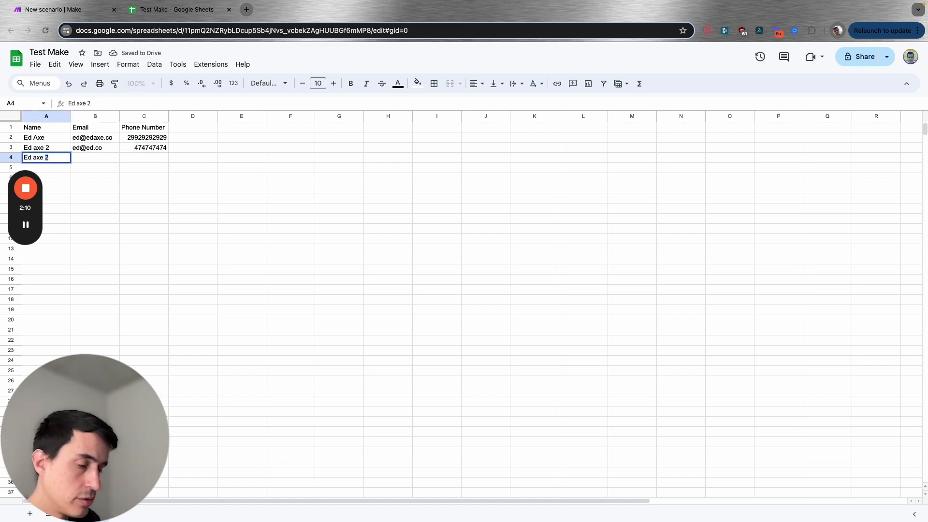
pyautogui.press('Tab')
pyautogui.write('ed3@')
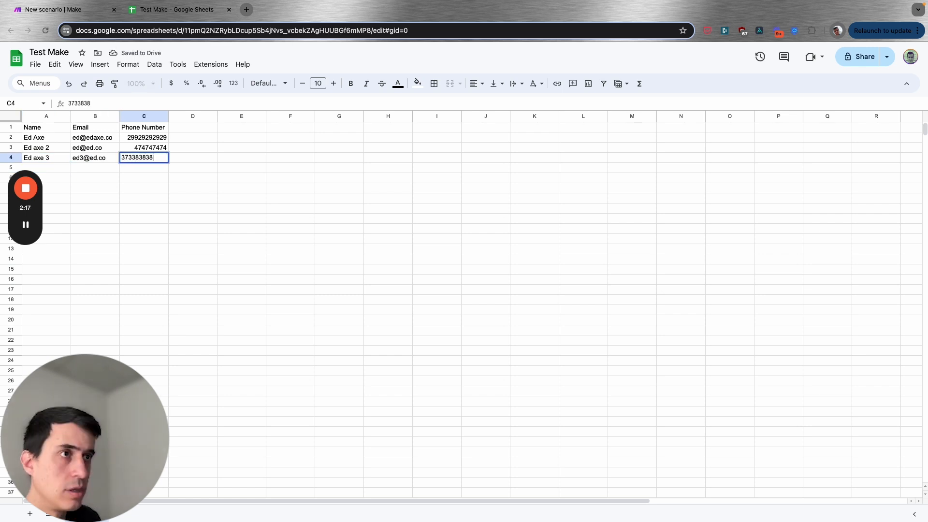
pyautogui.press('Return')
pyautogui.press('Up')
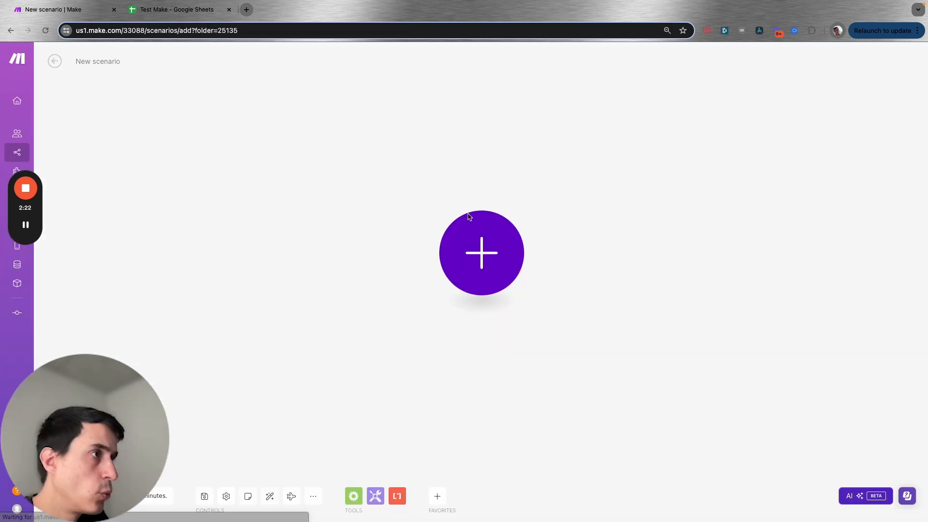
pyautogui.click(468, 217)
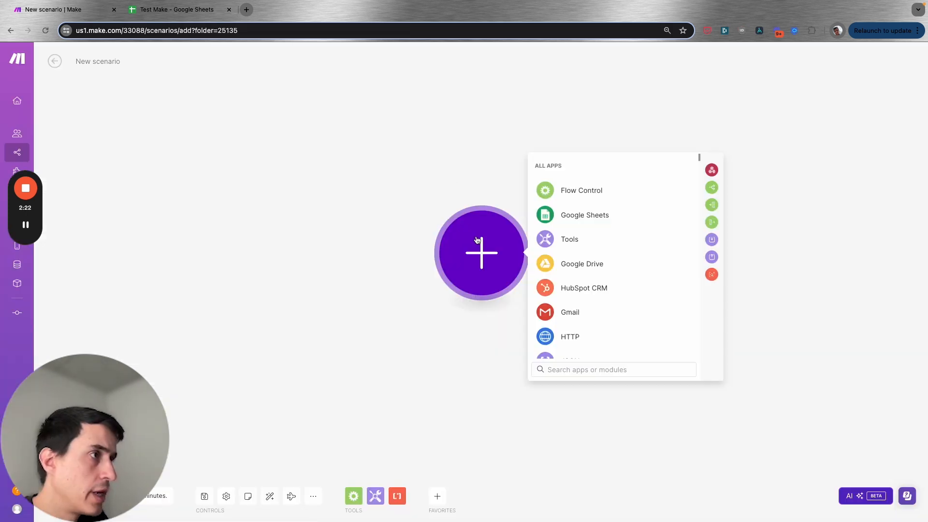
# Add a Google Sheets Watch New Rows trigger reading Sheet1 of the Test Make spreadsheet.
pyautogui.click(578, 218)
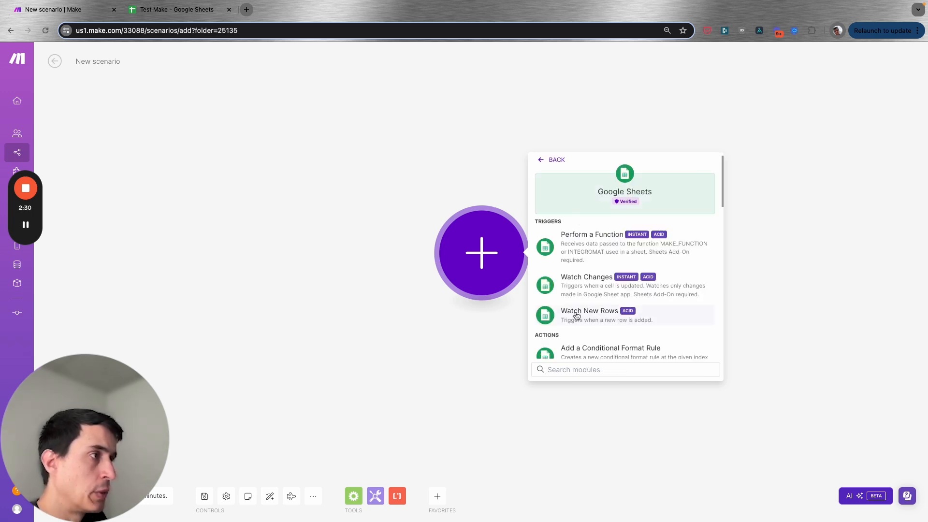
pyautogui.click(589, 313)
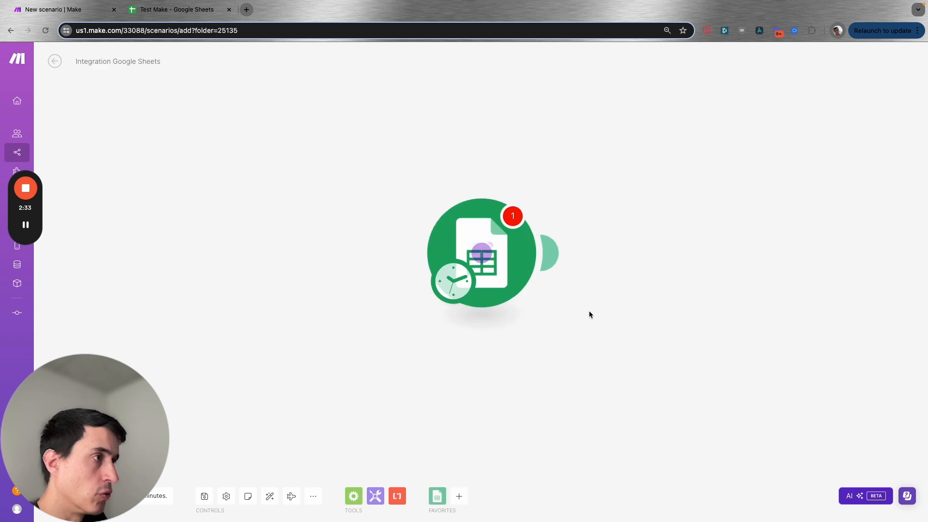
pyautogui.click(590, 249)
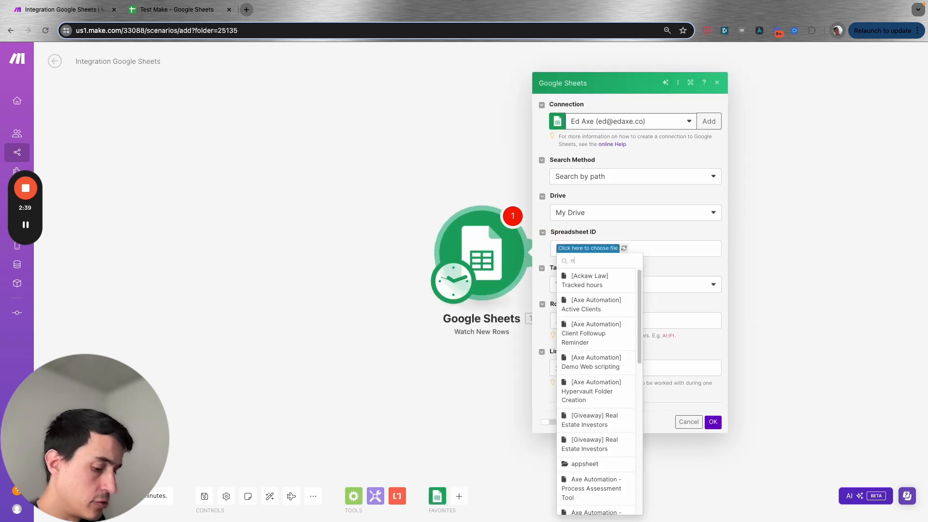
pyautogui.click(566, 249)
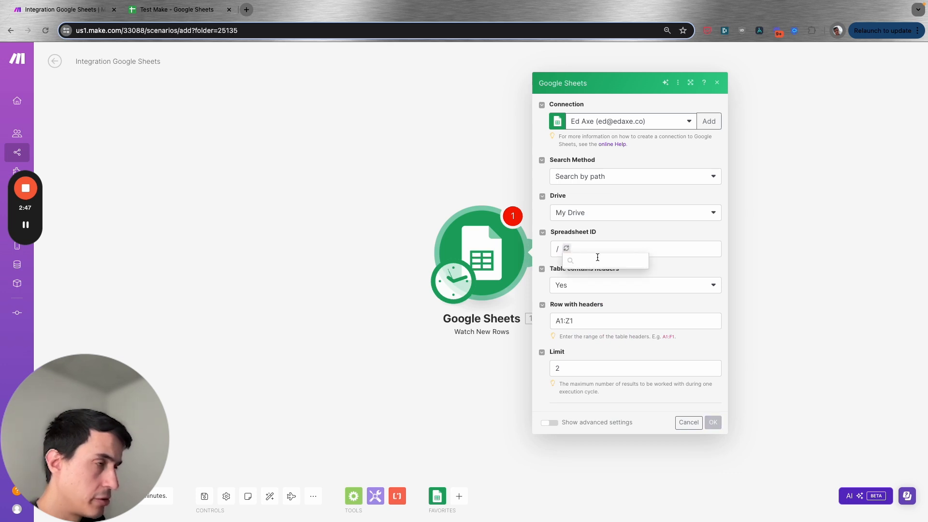
pyautogui.click(598, 275)
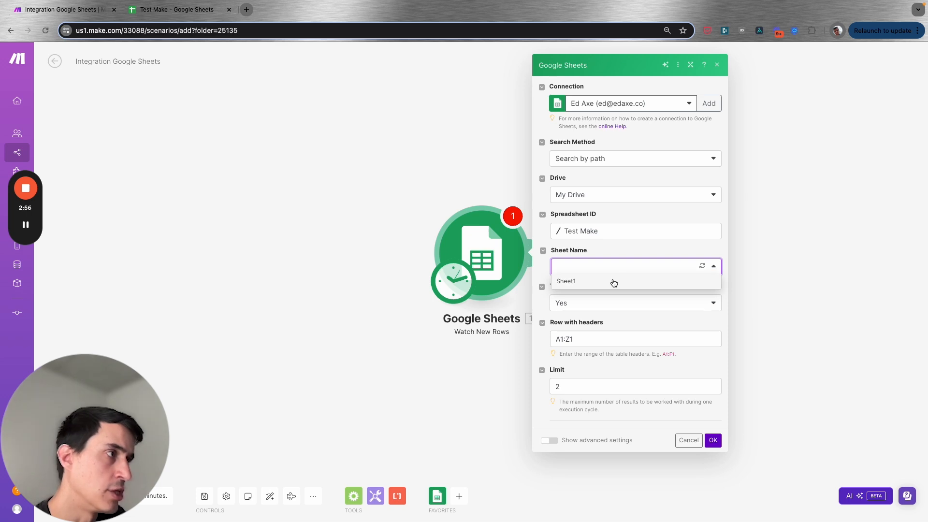
pyautogui.click(609, 280)
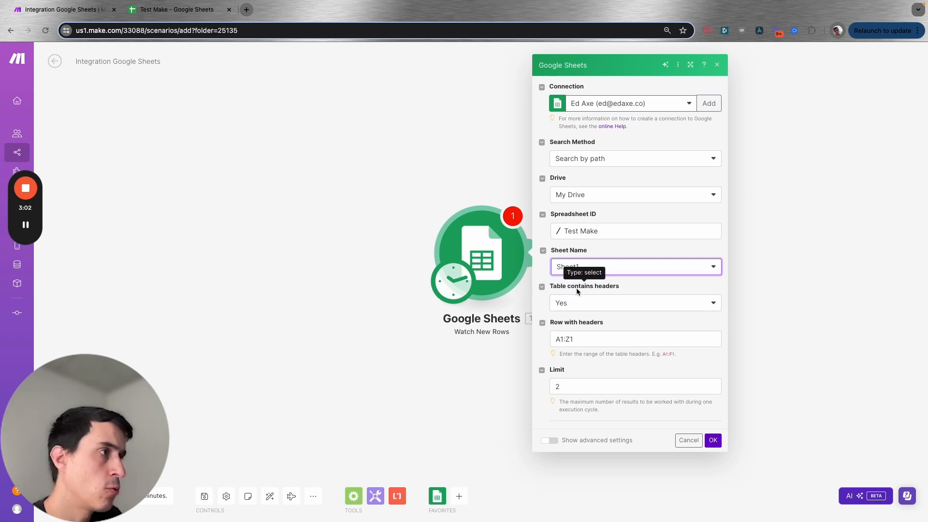
# Confirm the header row in the sheet and set the trigger's Limit to 1.
pyautogui.click(188, 13)
pyautogui.click(11, 126)
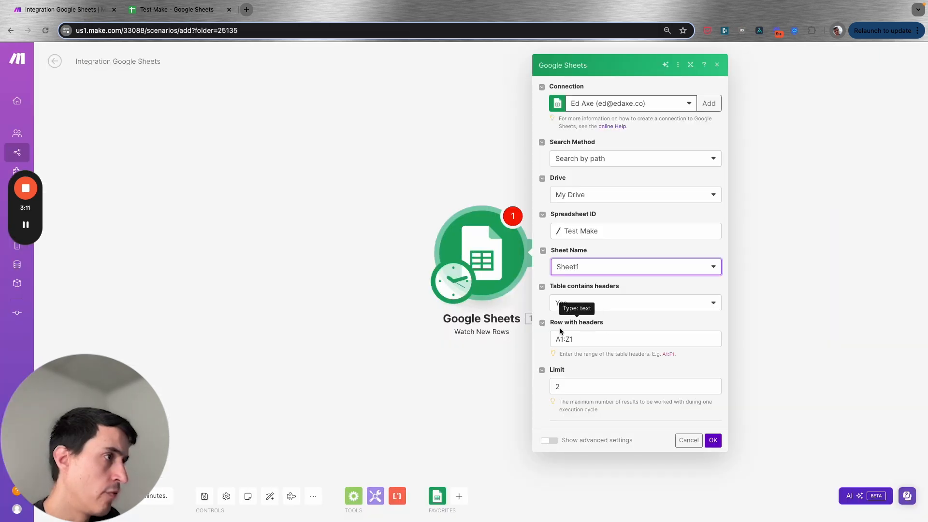
pyautogui.click(579, 386)
pyautogui.press('BackSpace')
pyautogui.write('1')
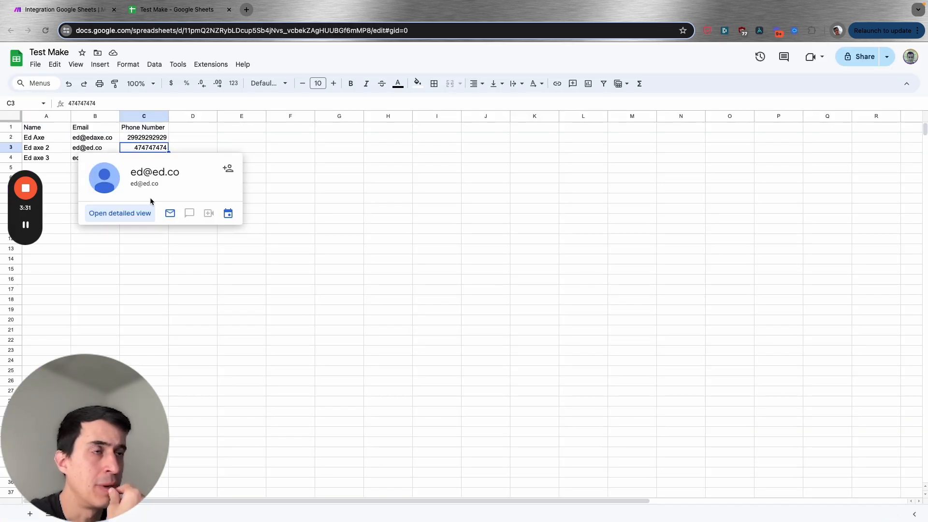
# Review the contact rows 2–4 and set the trigger to start from All existing rows.
pyautogui.click(338, 320)
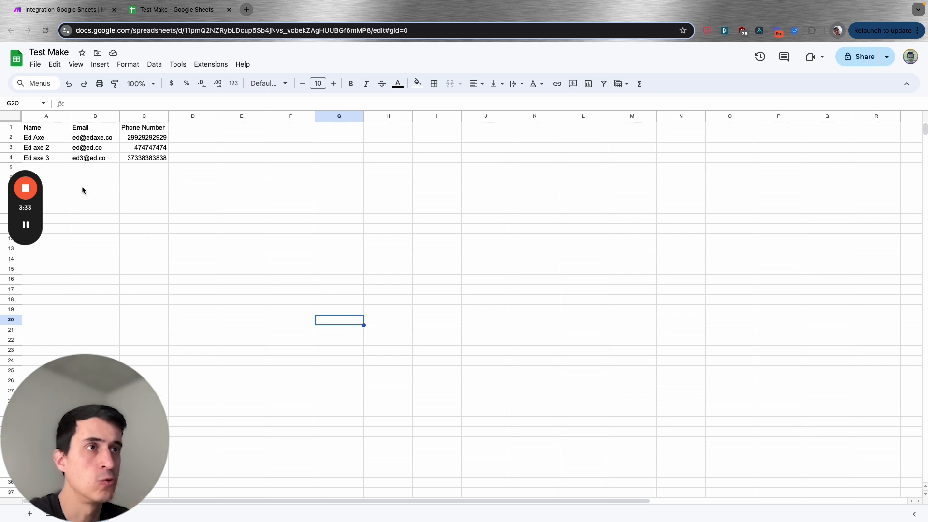
pyautogui.click(11, 157)
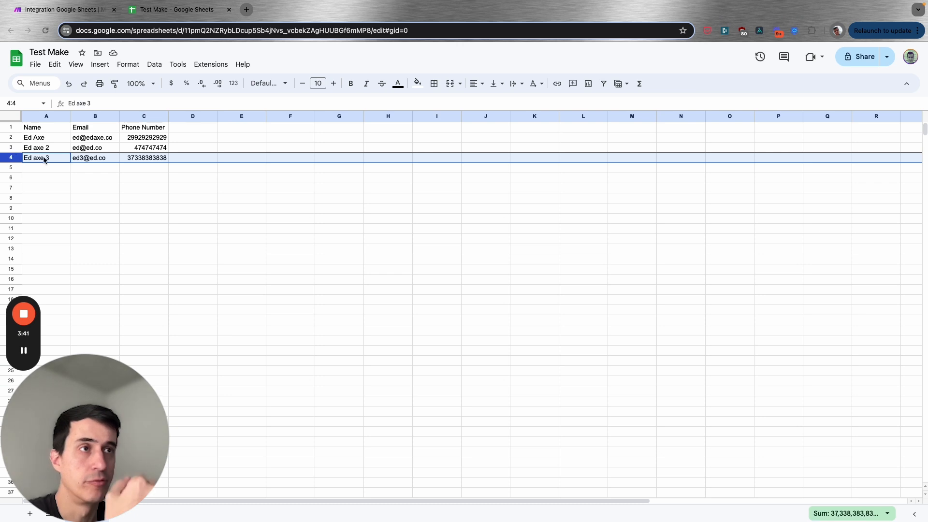
pyautogui.click(80, 15)
pyautogui.click(552, 269)
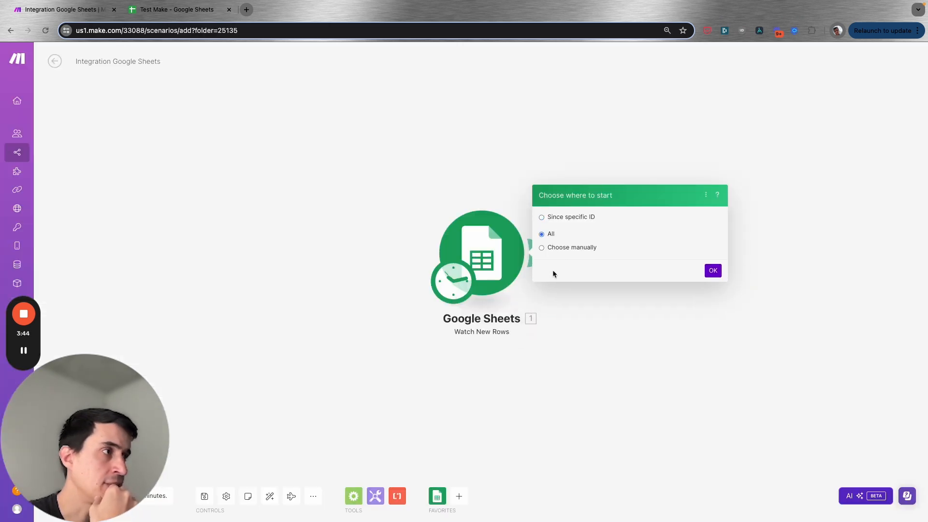
pyautogui.click(181, 17)
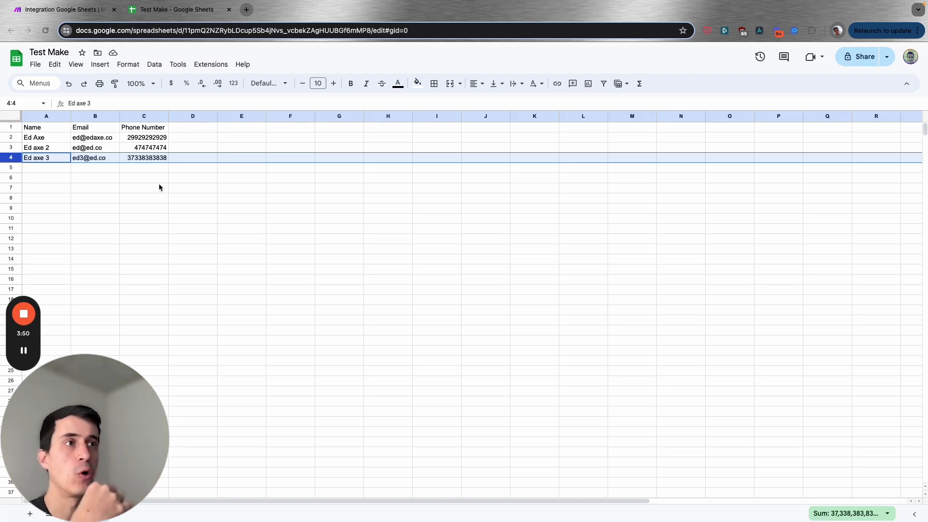
pyautogui.click(144, 139)
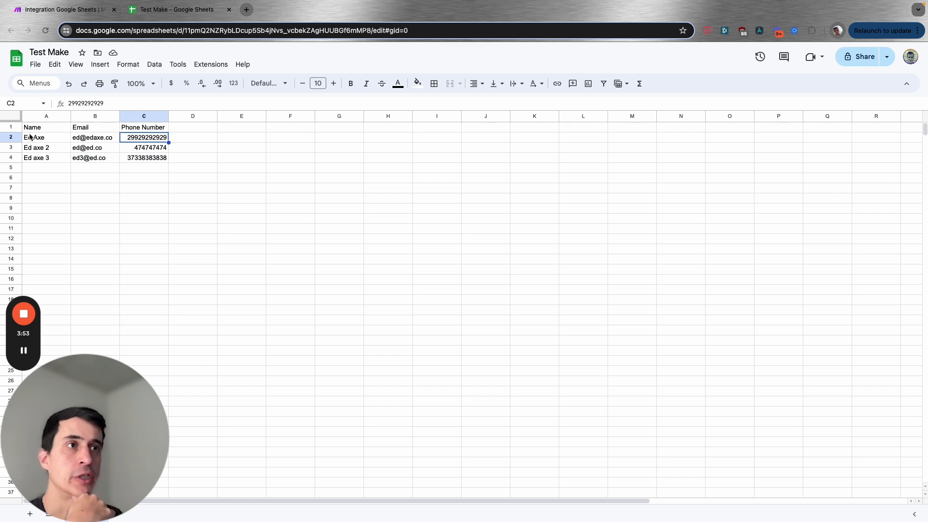
pyautogui.moveTo(11, 138); pyautogui.dragTo(20, 253)
pyautogui.click(40, 159)
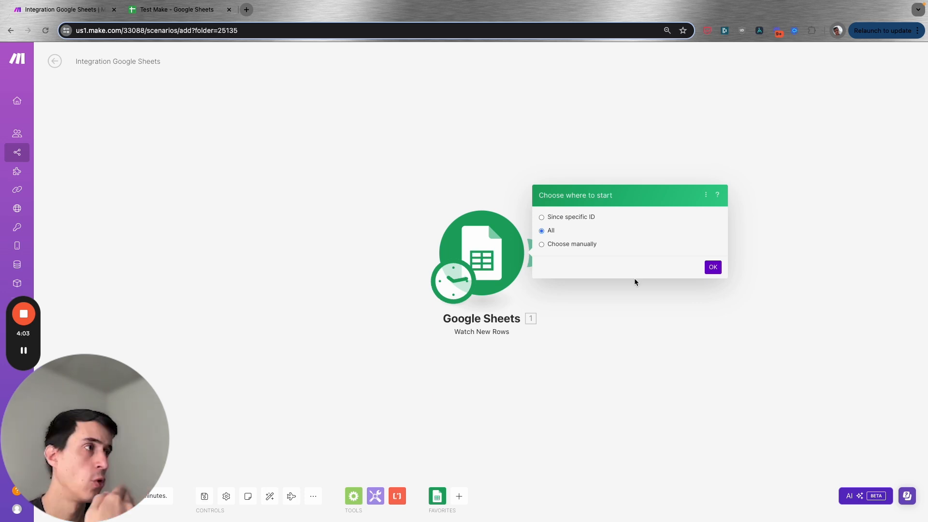
pyautogui.click(714, 269)
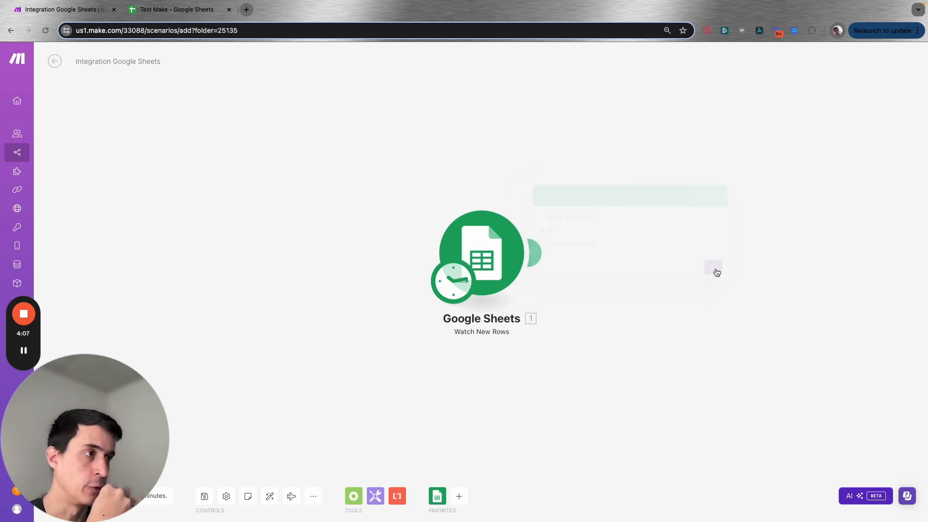
pyautogui.rightClick(491, 244)
# Run the Watch New Rows trigger once and inspect the returned row number, name and email.
pyautogui.click(519, 265)
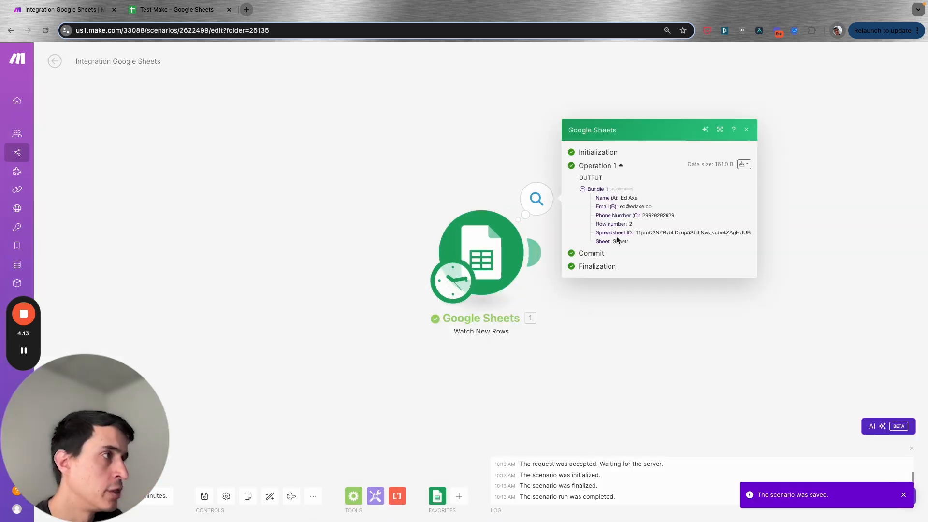
pyautogui.moveTo(628, 225); pyautogui.dragTo(634, 225)
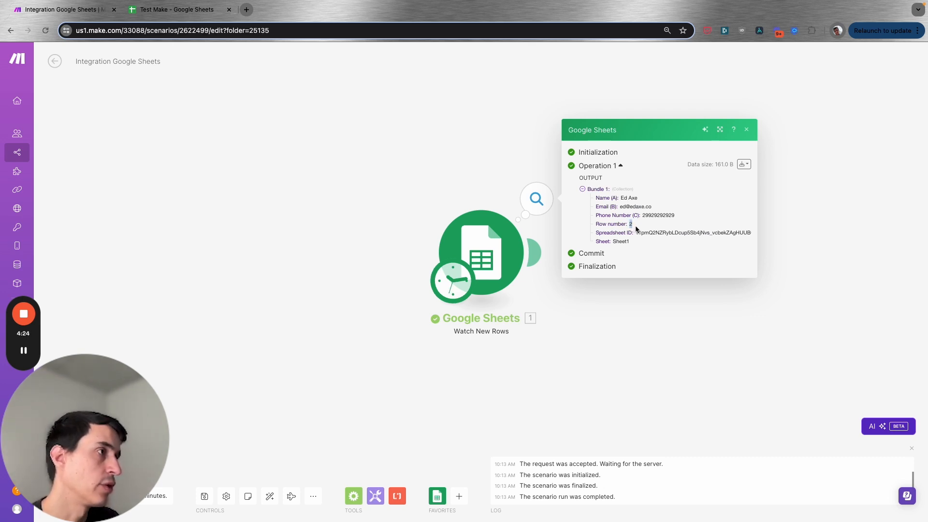
pyautogui.moveTo(638, 198)
pyautogui.mouseDown()
pyautogui.moveTo(620, 198)
pyautogui.moveTo(621, 206)
pyautogui.moveTo(642, 214)
pyautogui.mouseUp()
# Raise the trigger's Limit to 5, restart from All rows, and rerun to inspect the bundles.
pyautogui.click(480, 231)
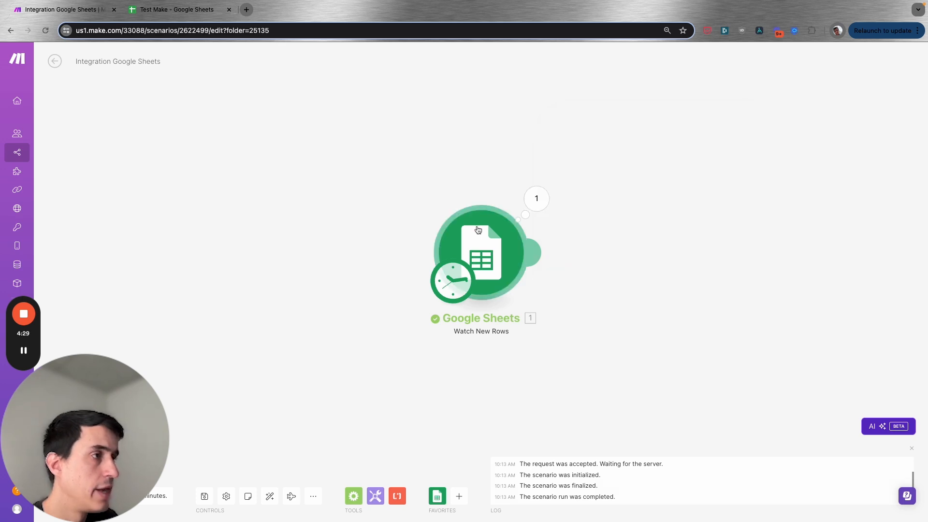
pyautogui.click(579, 385)
pyautogui.doubleClick(580, 385)
pyautogui.write('5')
pyautogui.click(712, 439)
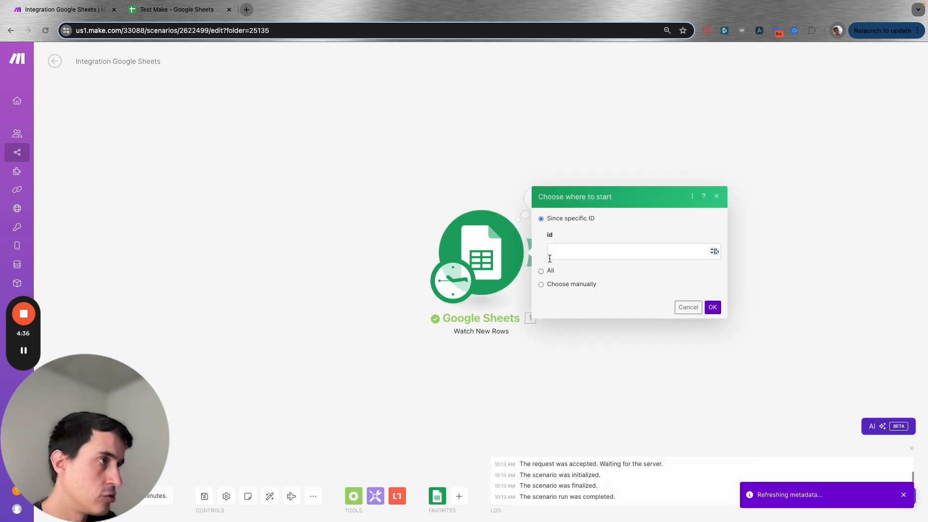
pyautogui.click(551, 272)
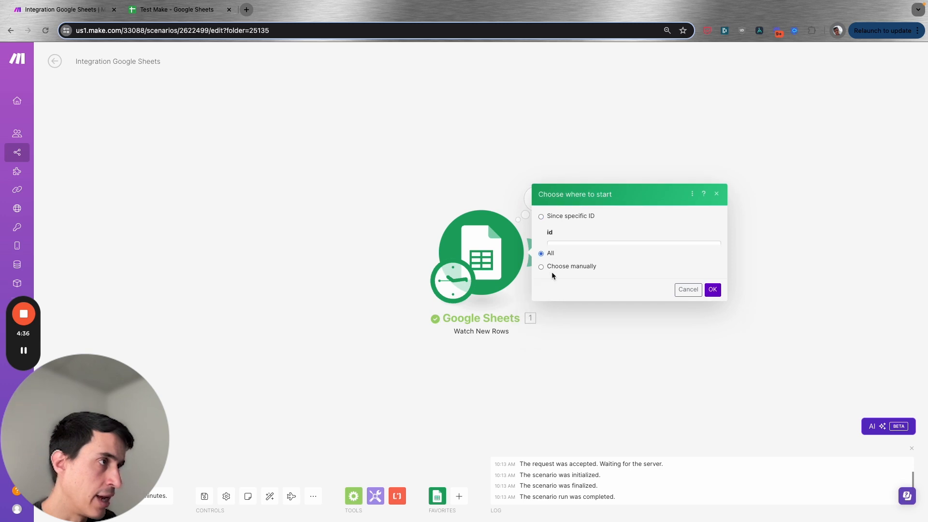
pyautogui.click(712, 266)
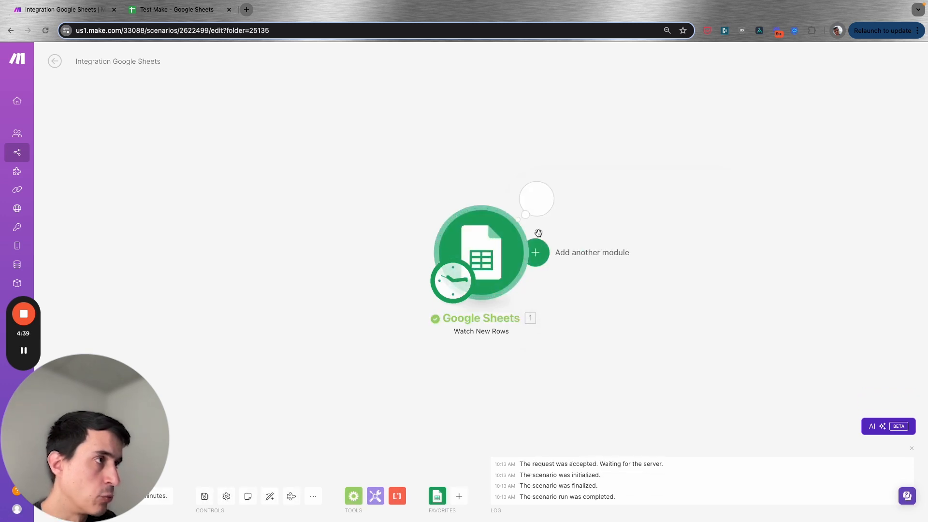
pyautogui.click(536, 199)
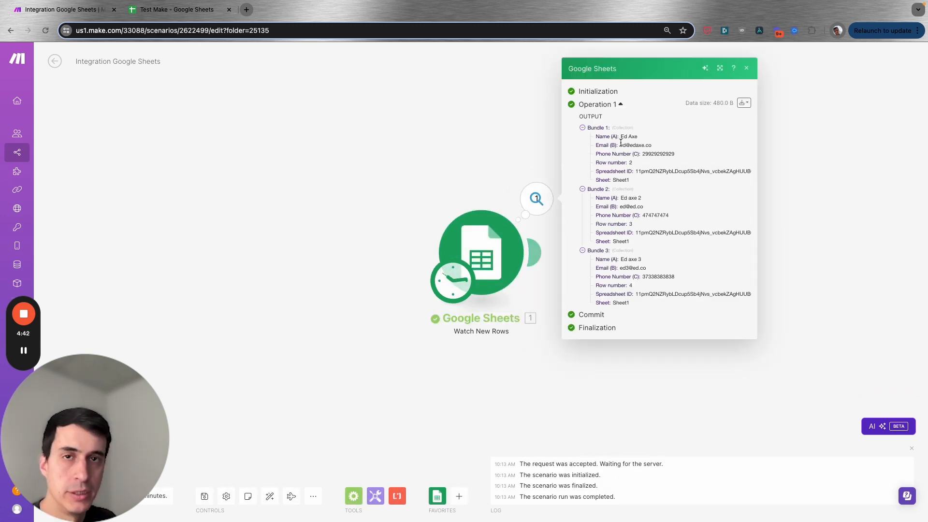
pyautogui.moveTo(635, 163); pyautogui.dragTo(597, 162)
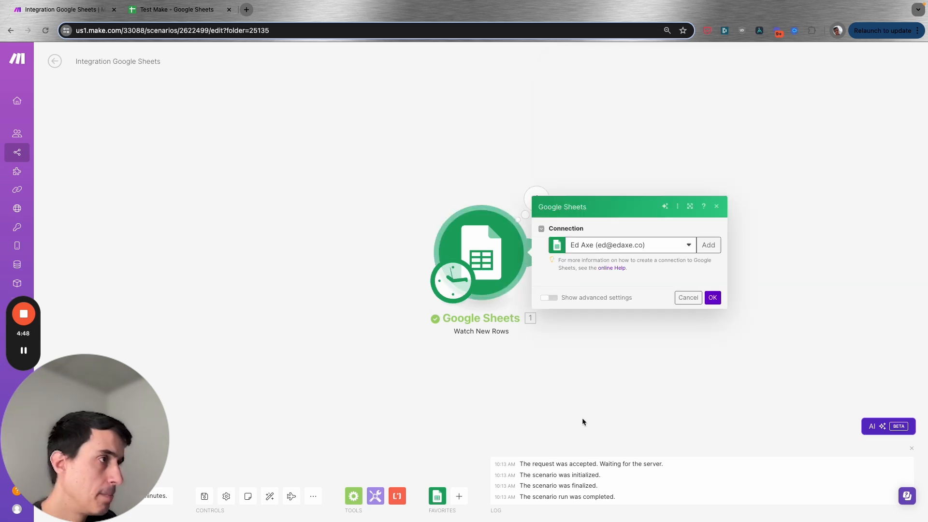
pyautogui.click(576, 387)
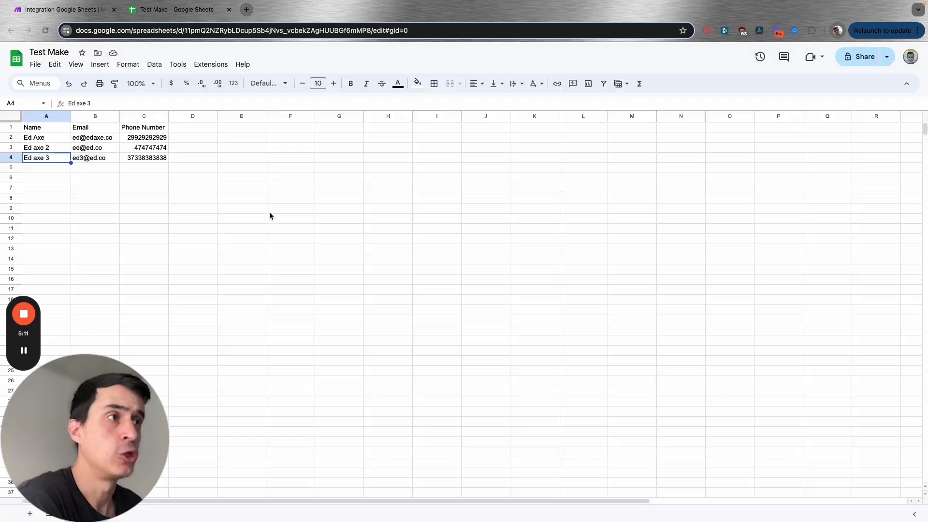
# Review the scenario's 15-minute schedule interval and close the Schedule setting without changes.
pyautogui.click(89, 16)
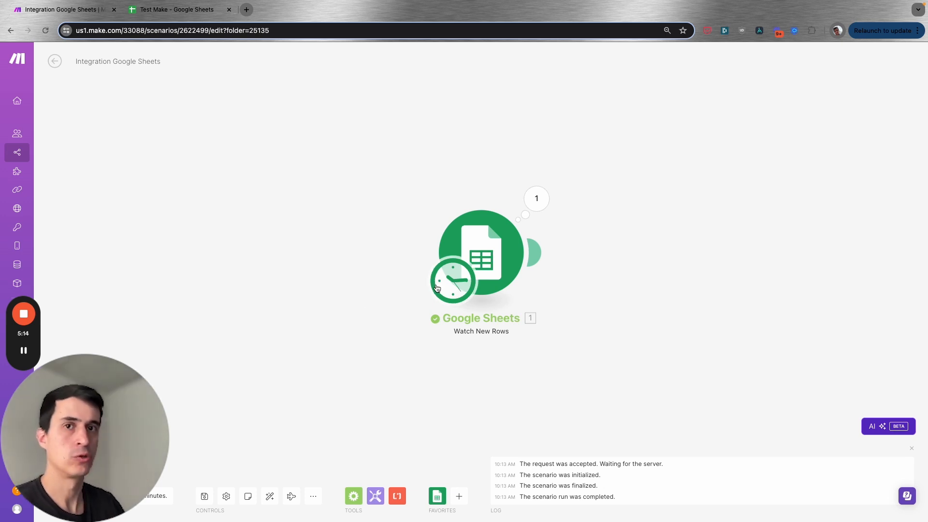
pyautogui.click(141, 501)
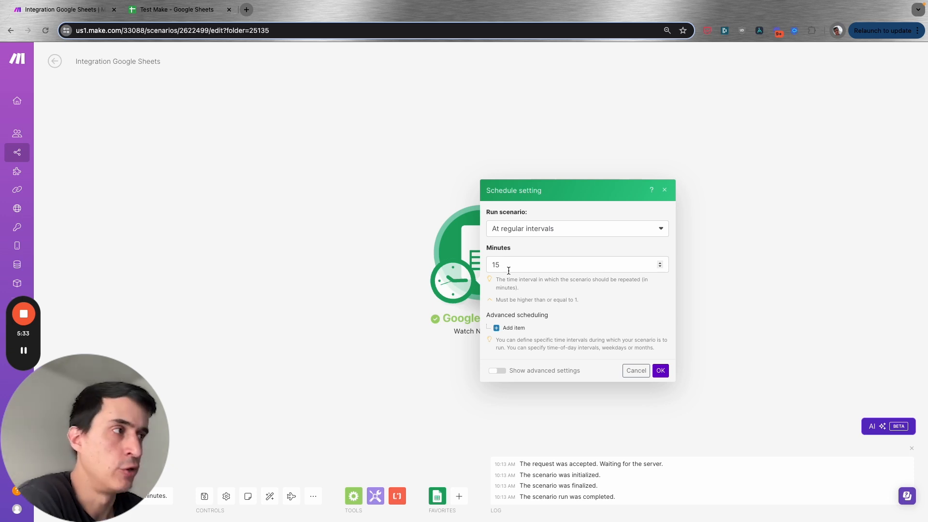
pyautogui.click(660, 370)
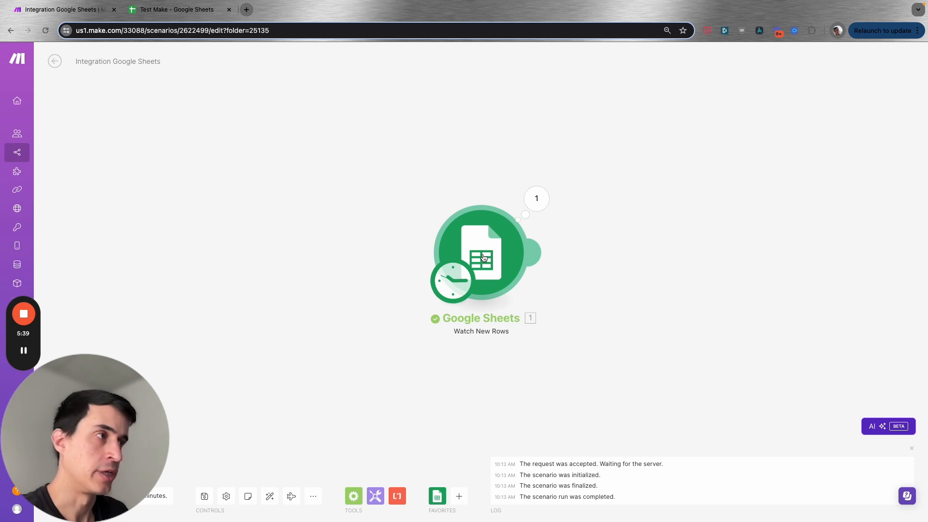
# Add a Google Sheets Search Rows module after the trigger, reading the Test Make spreadsheet.
pyautogui.click(533, 253)
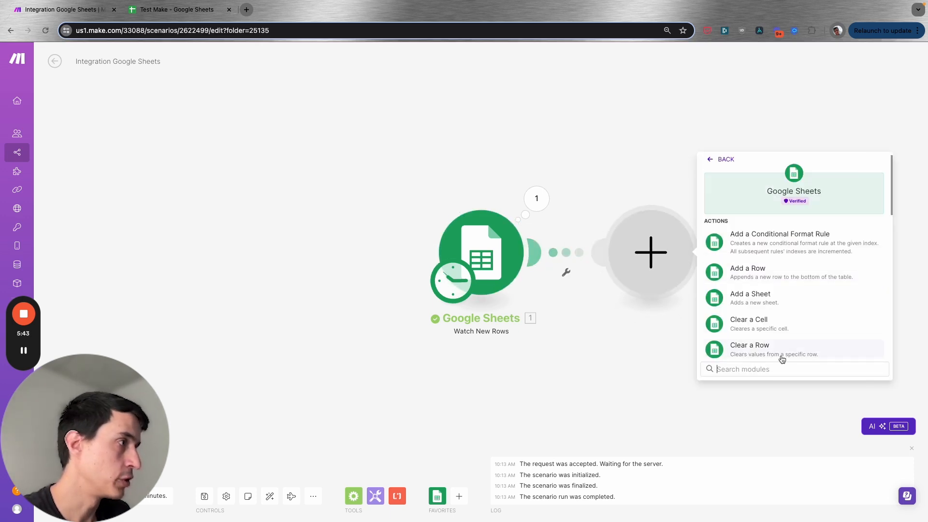
pyautogui.scroll(-5, 782, 359)
pyautogui.click(755, 312)
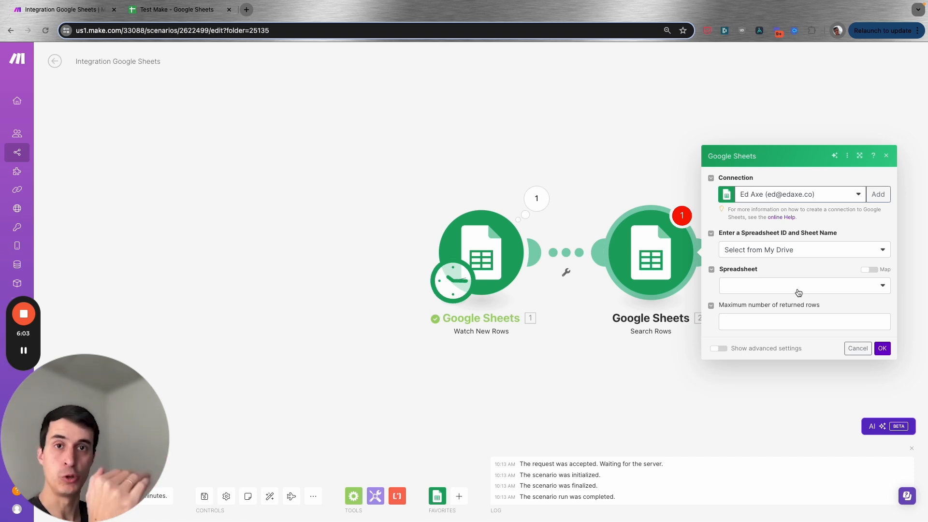
pyautogui.click(798, 285)
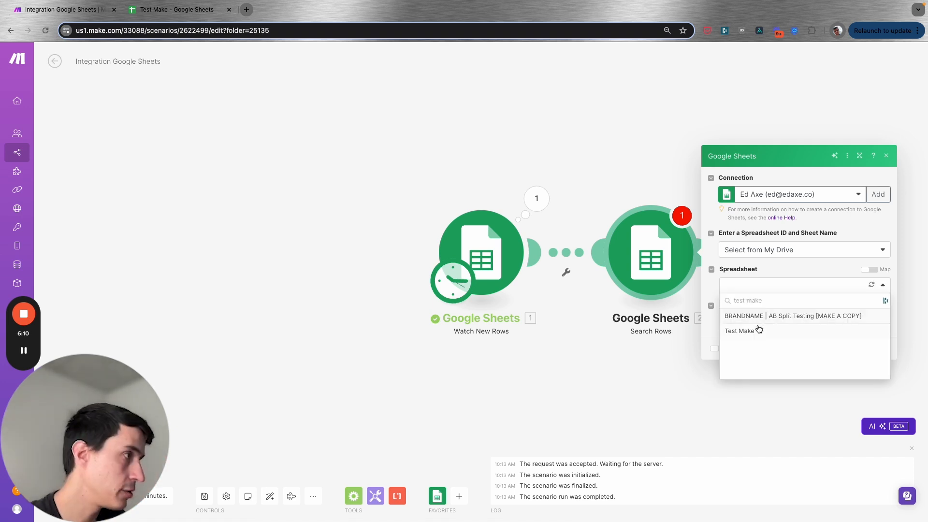
pyautogui.click(760, 328)
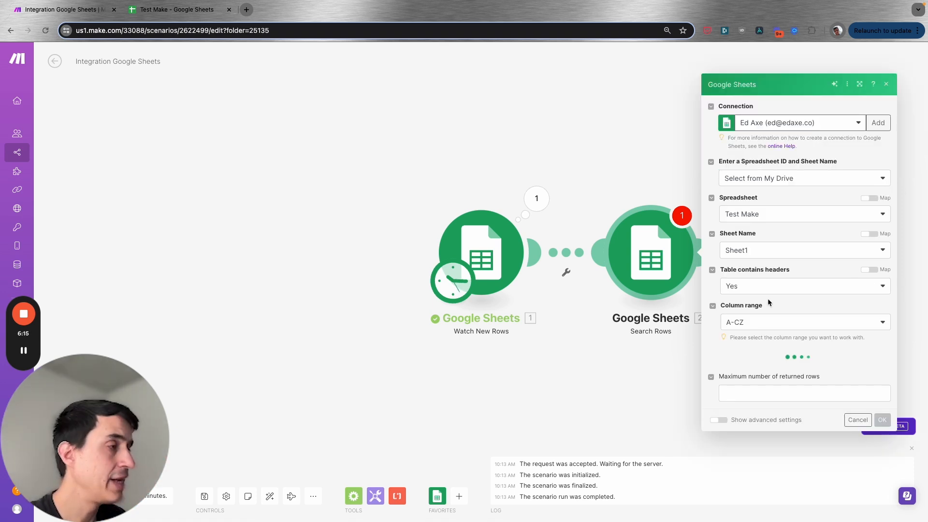
# Filter Search Rows on Name (A) equal to the first contact's name and save it.
pyautogui.click(786, 348)
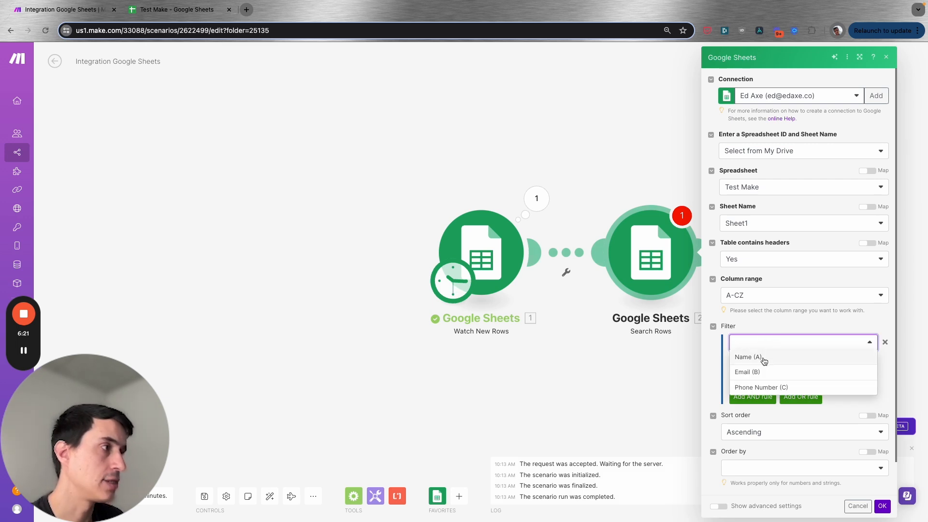
pyautogui.click(762, 357)
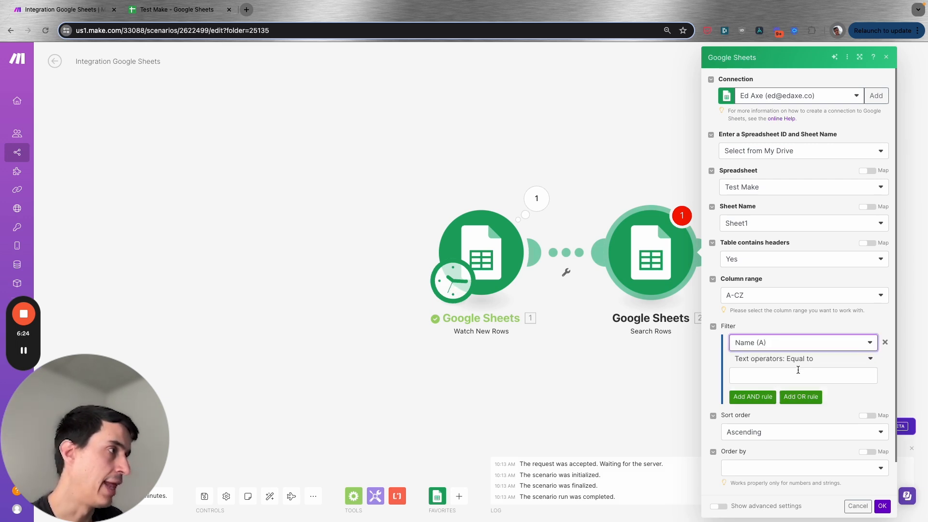
pyautogui.click(793, 373)
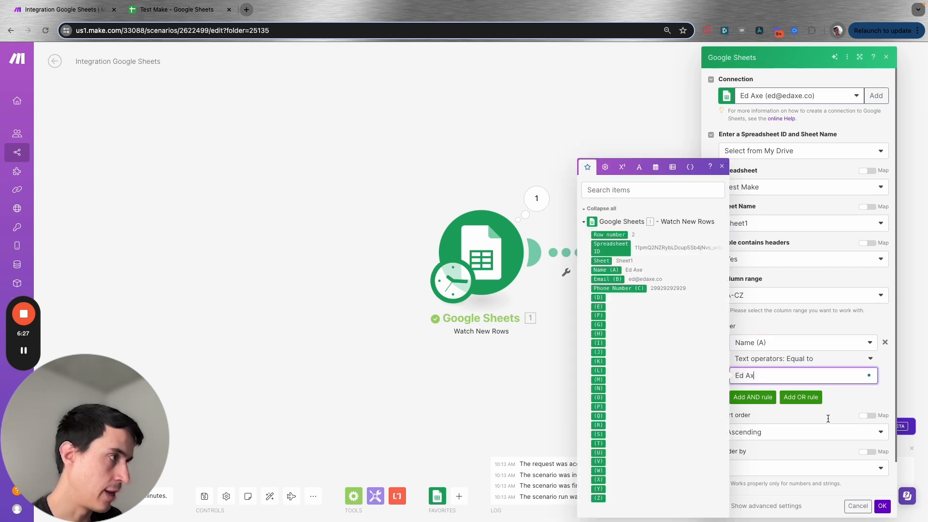
pyautogui.click(882, 506)
pyautogui.moveTo(696, 358); pyautogui.dragTo(557, 339)
pyautogui.rightClick(518, 238)
# Run Search Rows alone, check its single matched row, then delete the Watch New Rows module.
pyautogui.click(539, 250)
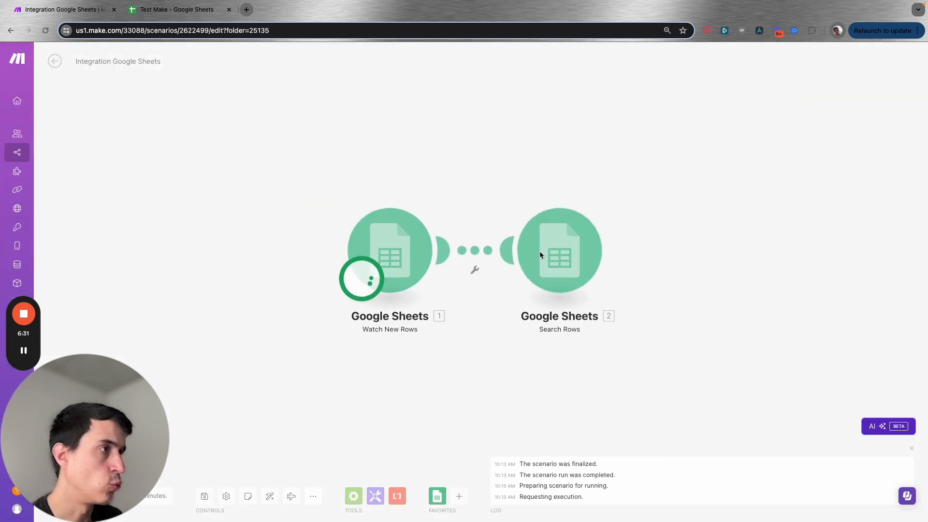
pyautogui.moveTo(675, 254); pyautogui.dragTo(674, 237)
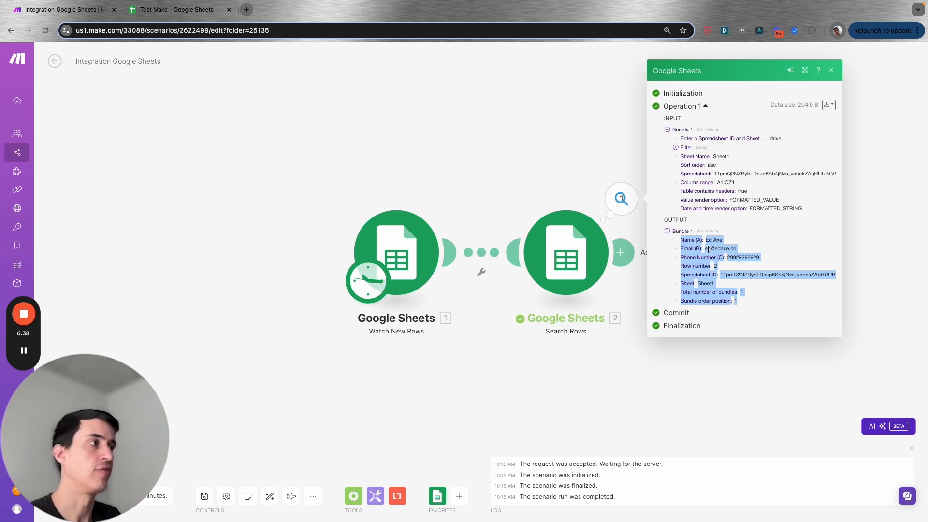
pyautogui.click(720, 269)
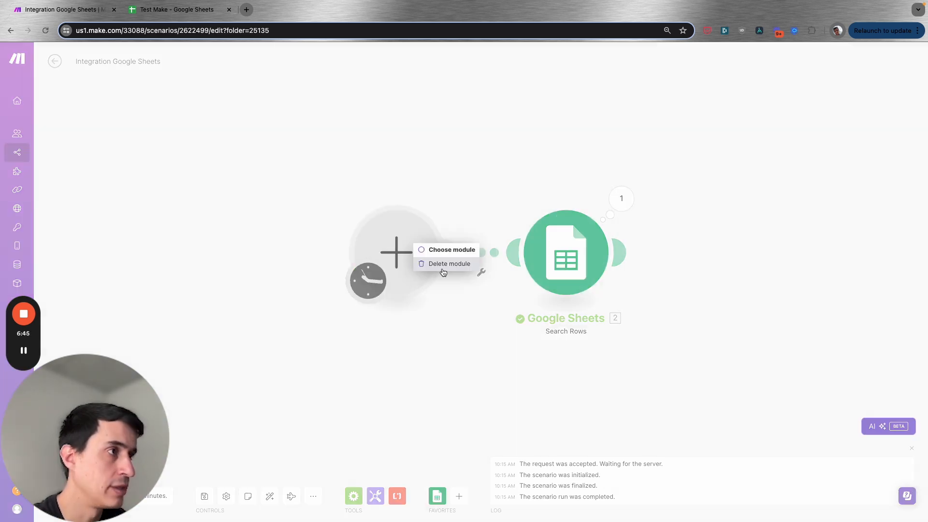
pyautogui.click(443, 272)
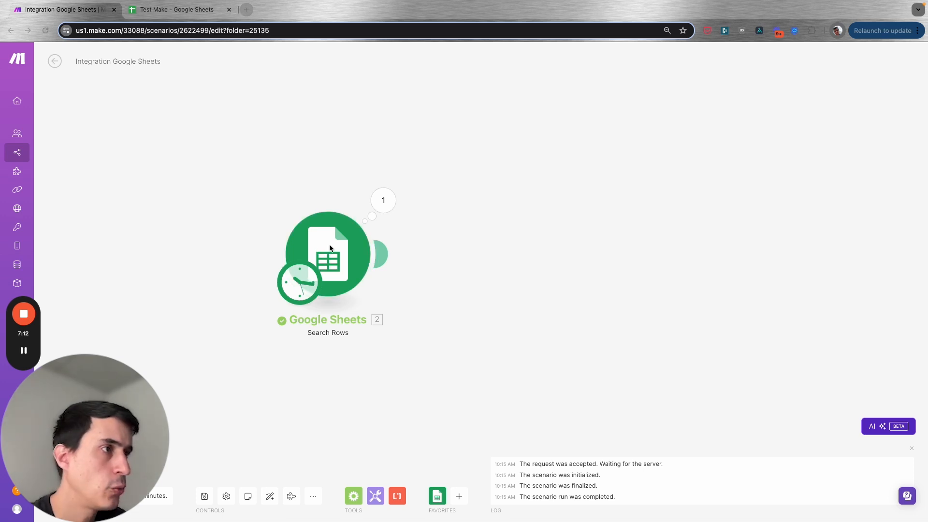
# Delete the Search Rows module and add a Google Sheets Watch Changes trigger instead.
pyautogui.rightClick(337, 250)
pyautogui.click(382, 370)
pyautogui.click(352, 247)
pyautogui.click(430, 265)
pyautogui.click(437, 279)
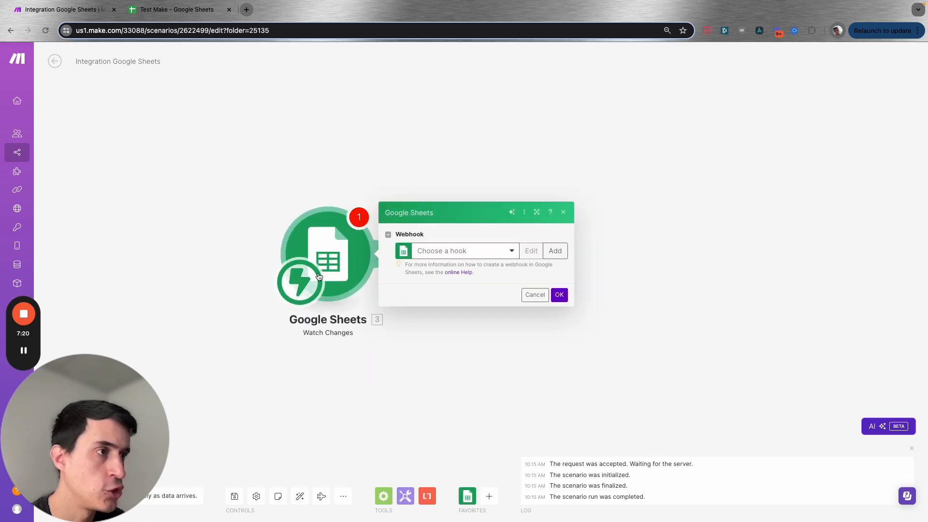
# Create and save a new webhook named 'My Edit webhook webhook' for the trigger.
pyautogui.click(555, 251)
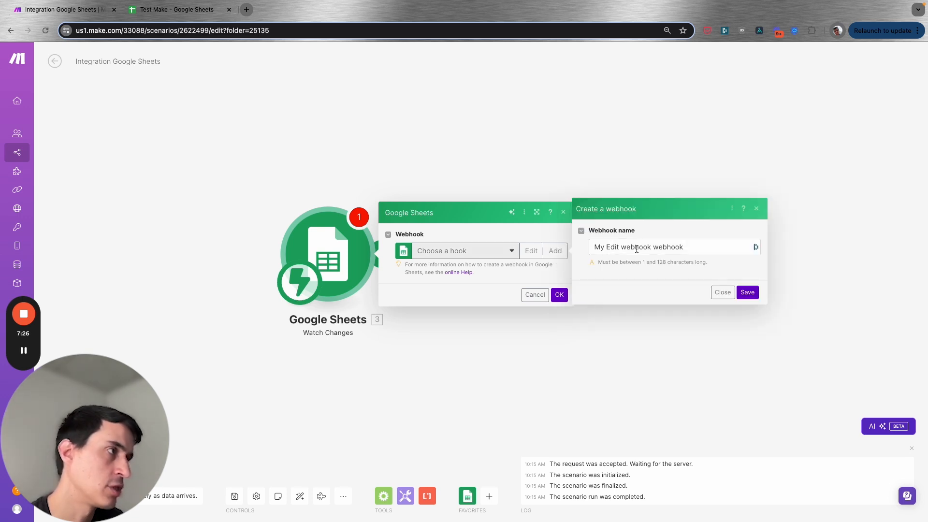
pyautogui.click(745, 292)
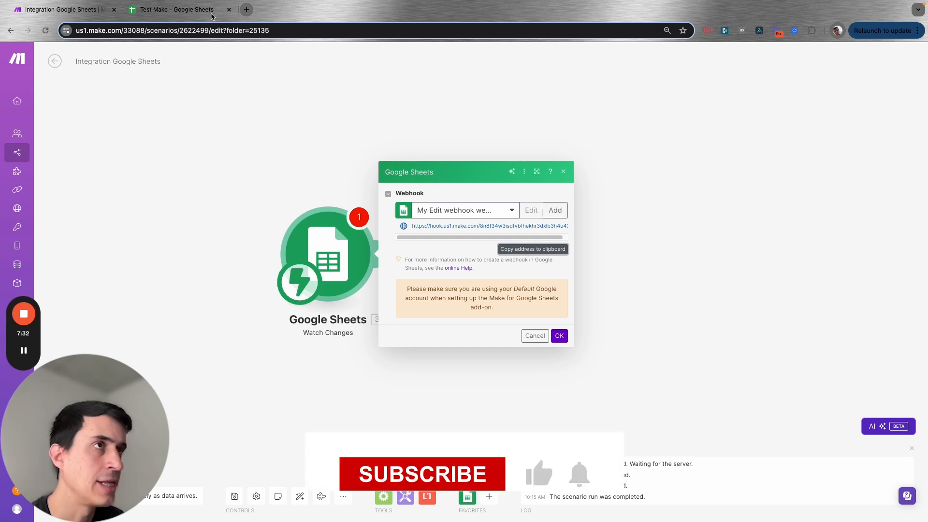
pyautogui.click(141, 10)
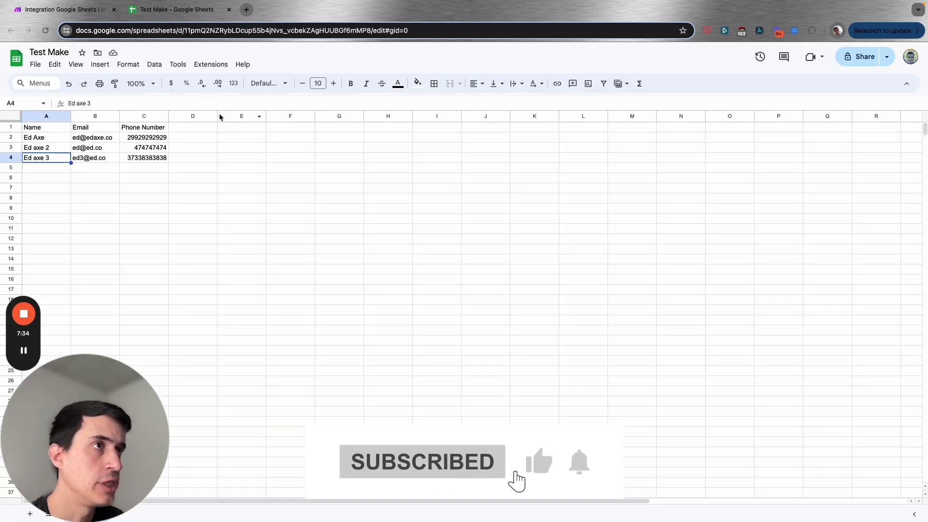
# Open the Make add-on's settings in Test Make, grant permission, and paste the webhook URL.
pyautogui.click(210, 64)
pyautogui.moveTo(261, 206)
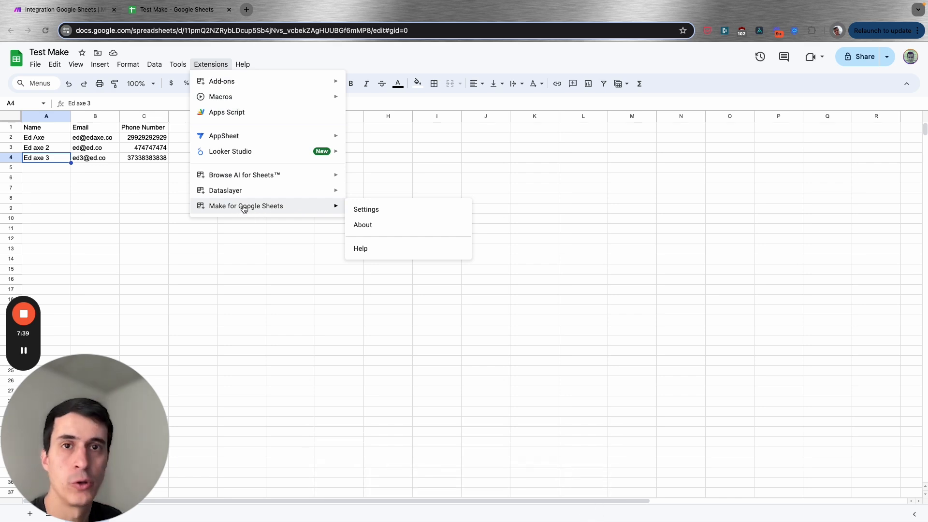
pyautogui.click(365, 210)
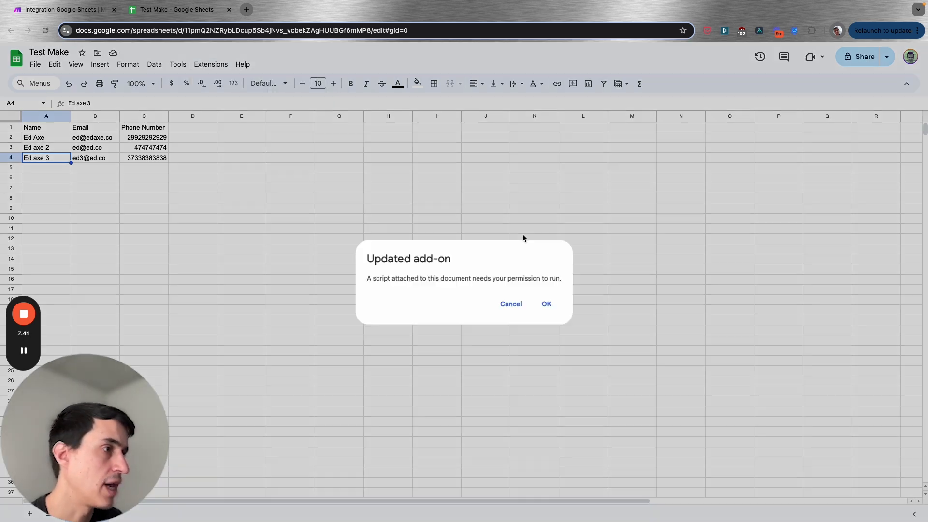
pyautogui.click(545, 303)
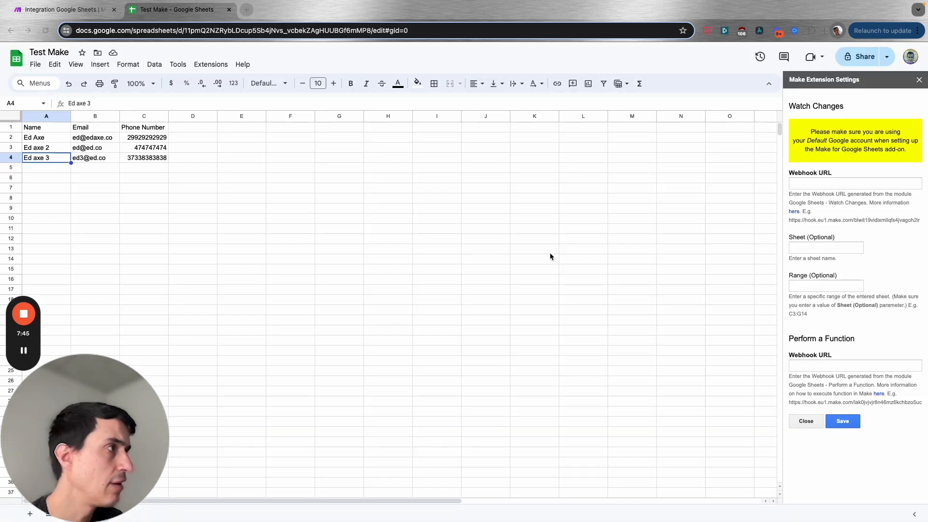
pyautogui.click(813, 183)
pyautogui.press('super+v')
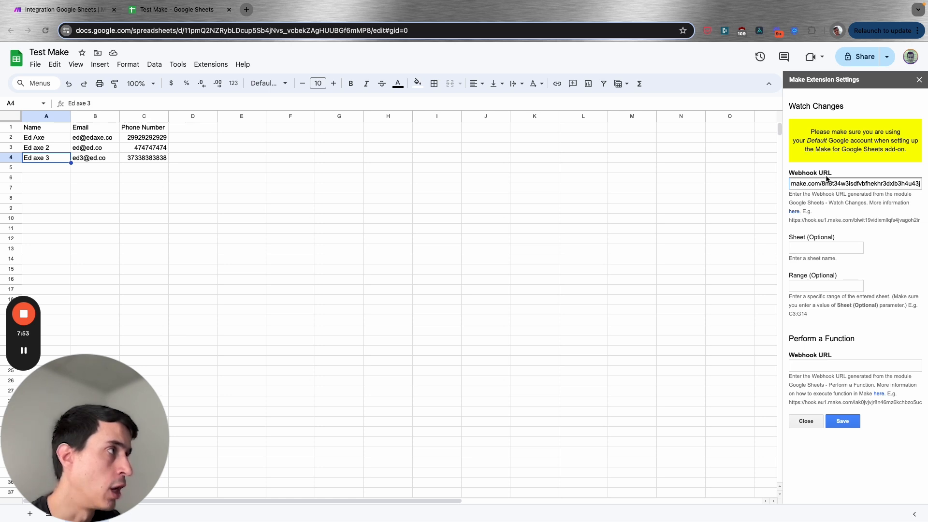
# Leave the optional sheet name and range empty and save the add-on's webhook settings.
pyautogui.click(833, 246)
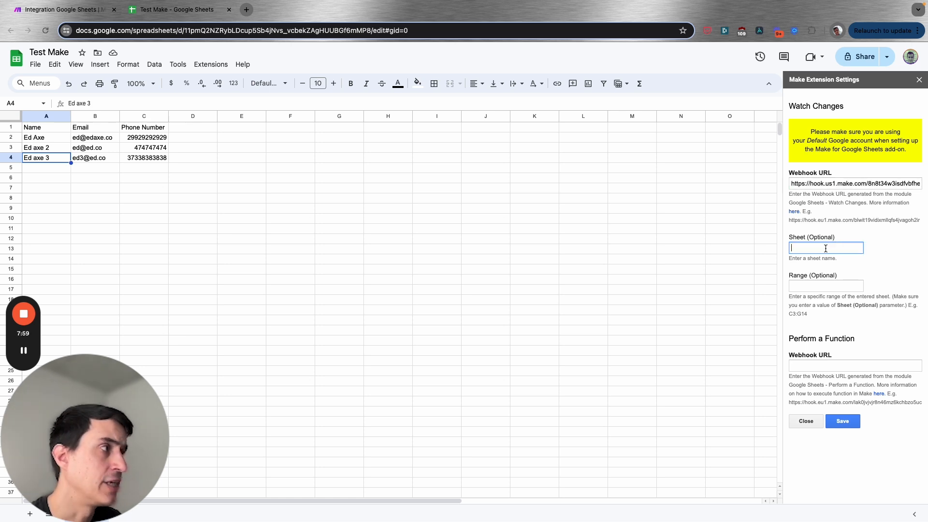
pyautogui.click(818, 285)
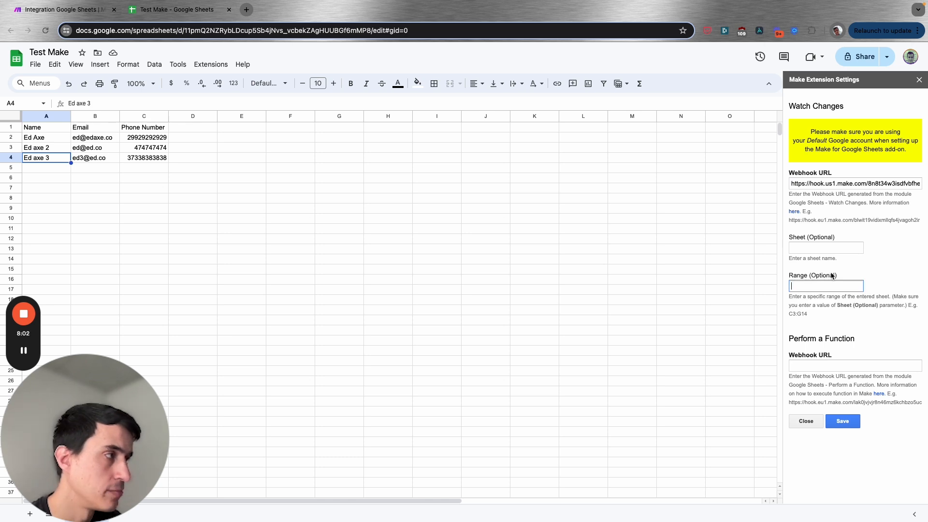
pyautogui.click(831, 246)
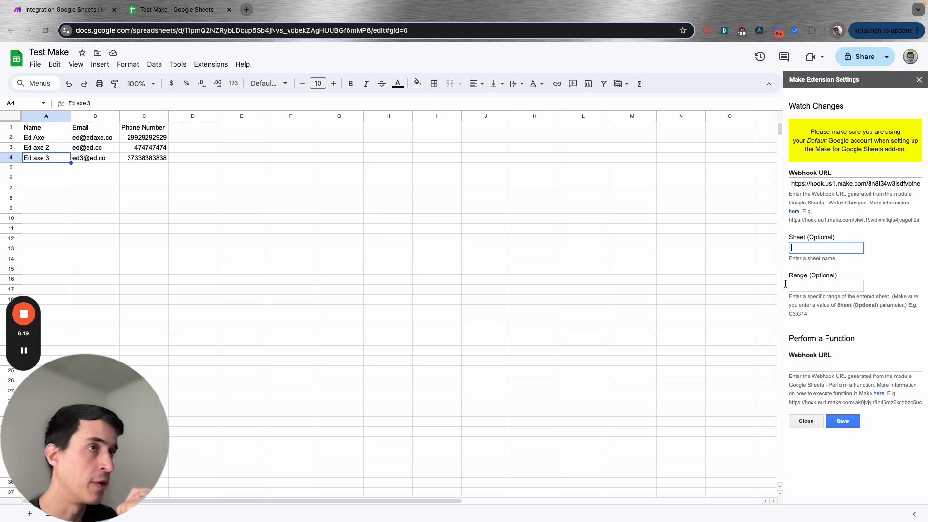
pyautogui.click(43, 119)
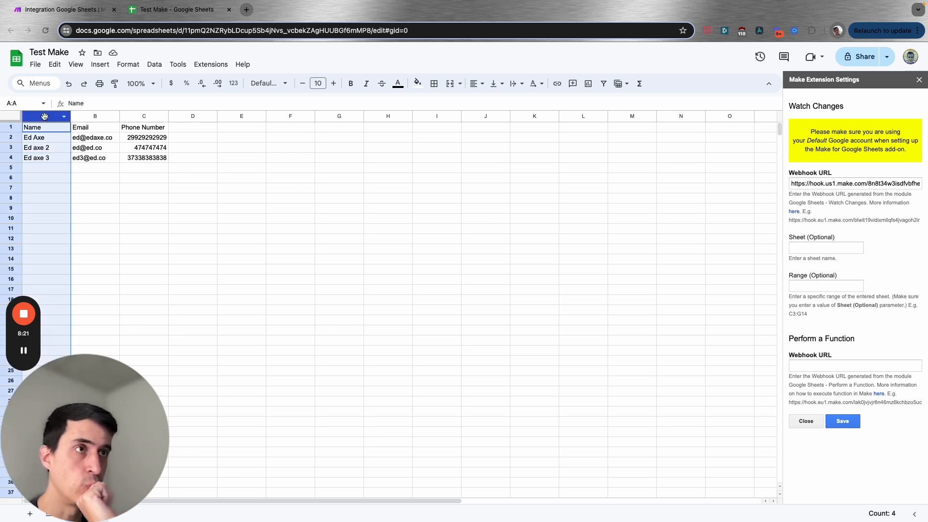
pyautogui.click(43, 130)
pyautogui.click(133, 157)
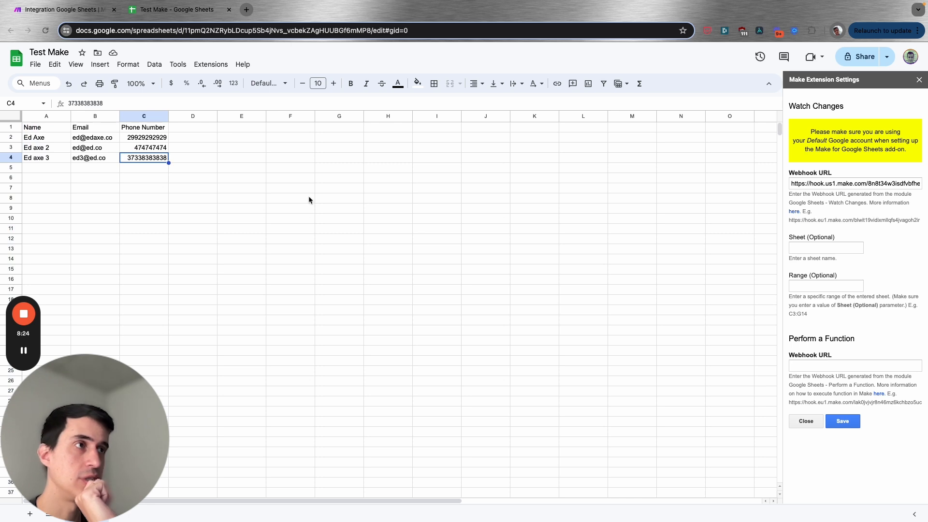
pyautogui.click(831, 285)
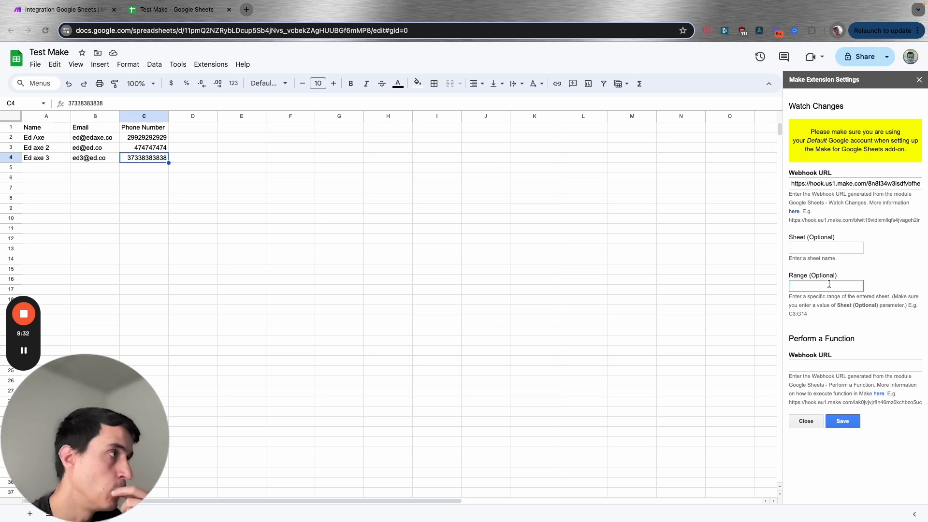
pyautogui.click(849, 420)
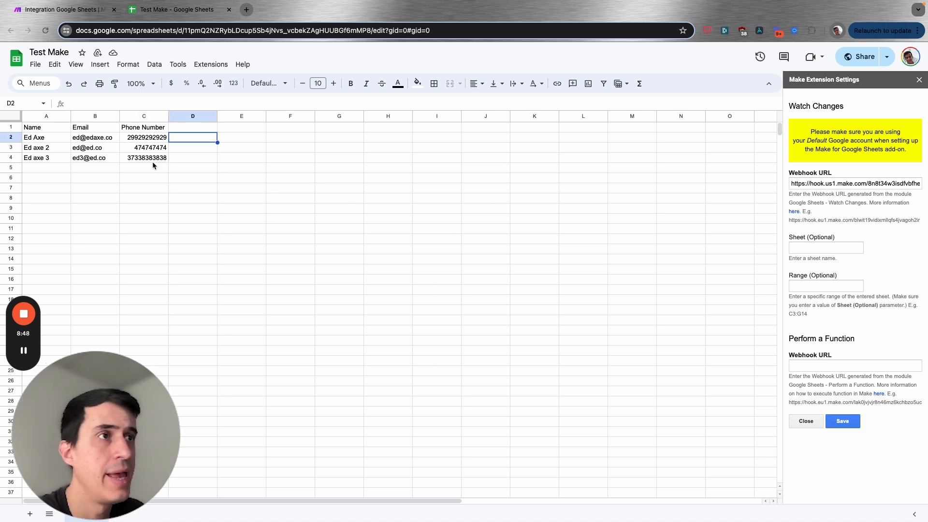
pyautogui.click(127, 158)
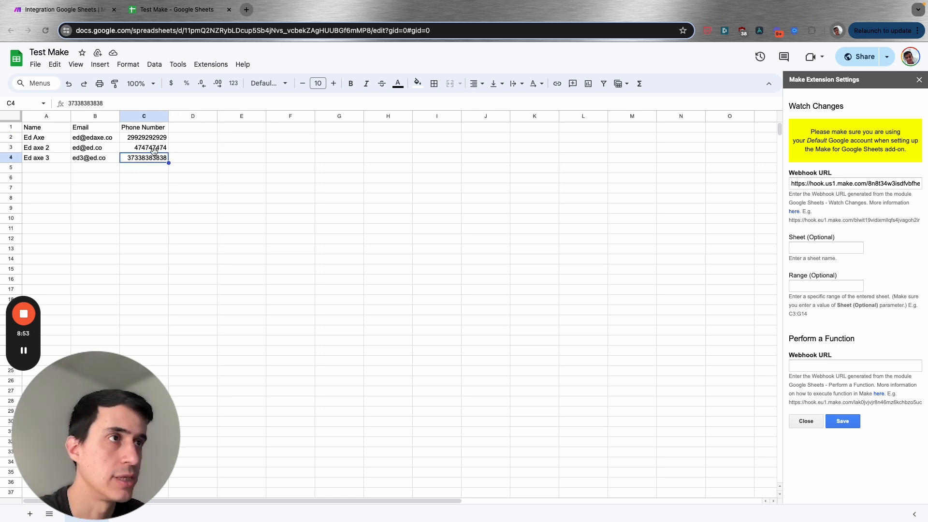
pyautogui.click(64, 10)
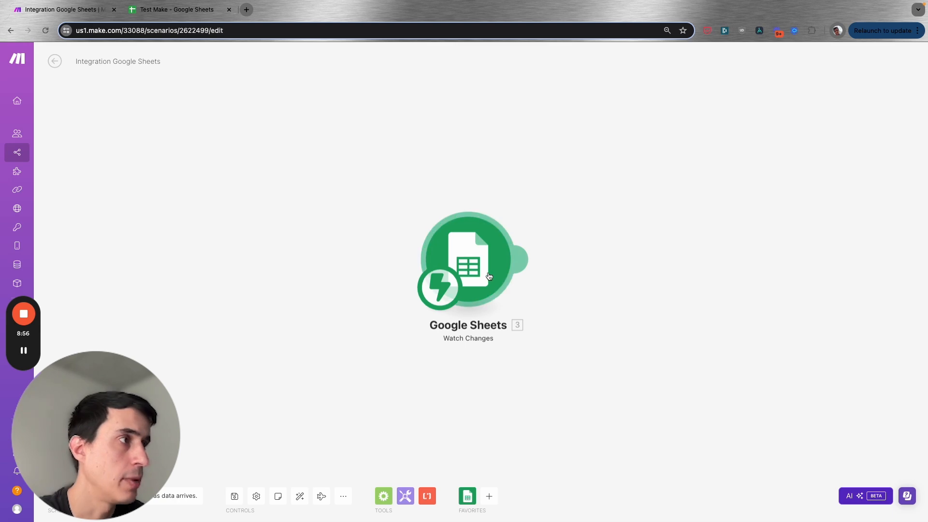
# Run only the Watch Changes module, enter a new phone number in C3, and view the captured output.
pyautogui.rightClick(482, 252)
pyautogui.click(515, 274)
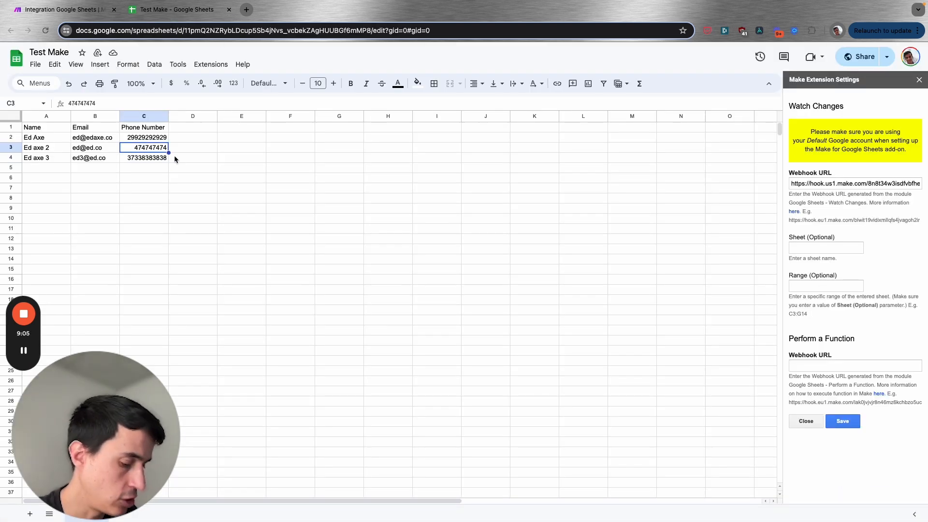
pyautogui.write('666666555')
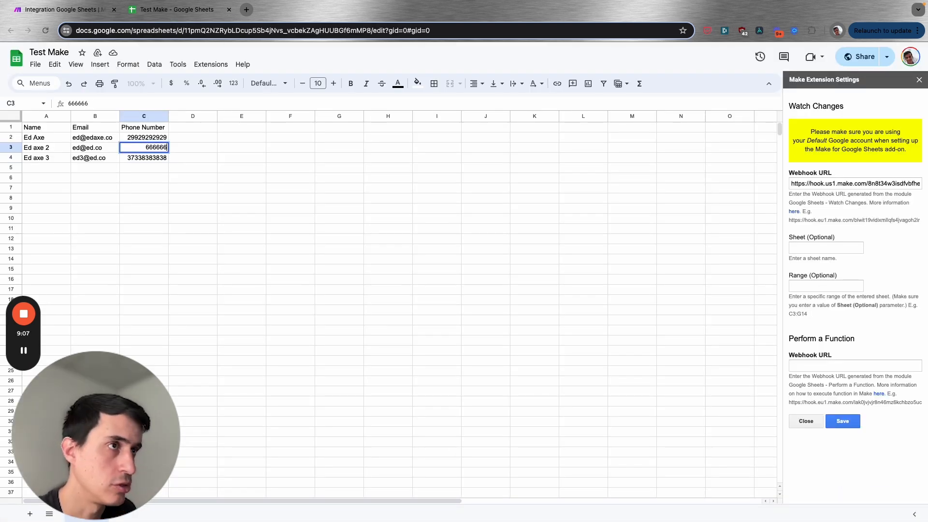
pyautogui.press('Return')
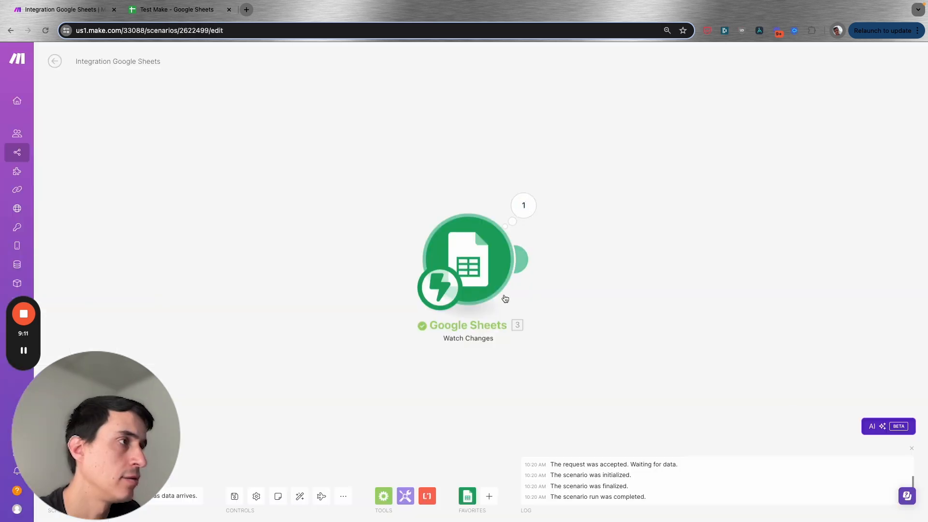
pyautogui.click(523, 205)
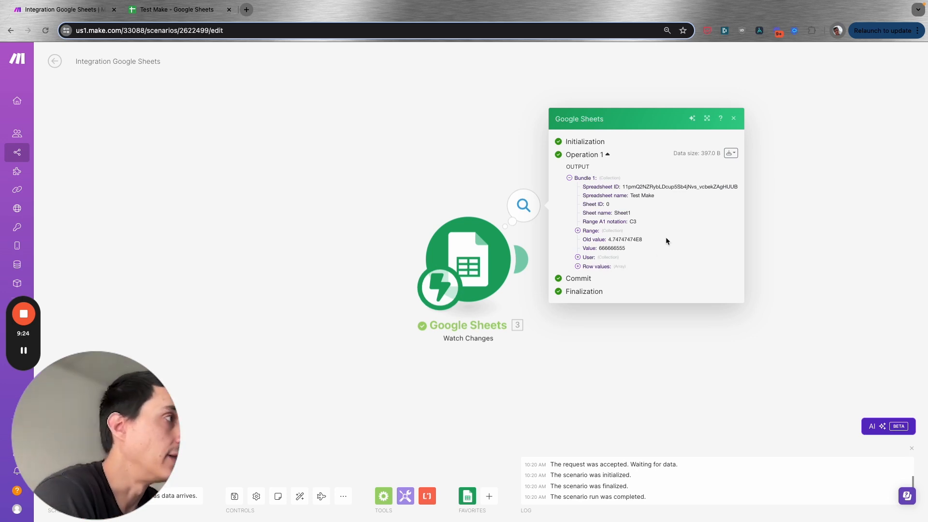
# Review the captured new value and the change's Range details, including the column end number.
pyautogui.moveTo(659, 197); pyautogui.dragTo(598, 249)
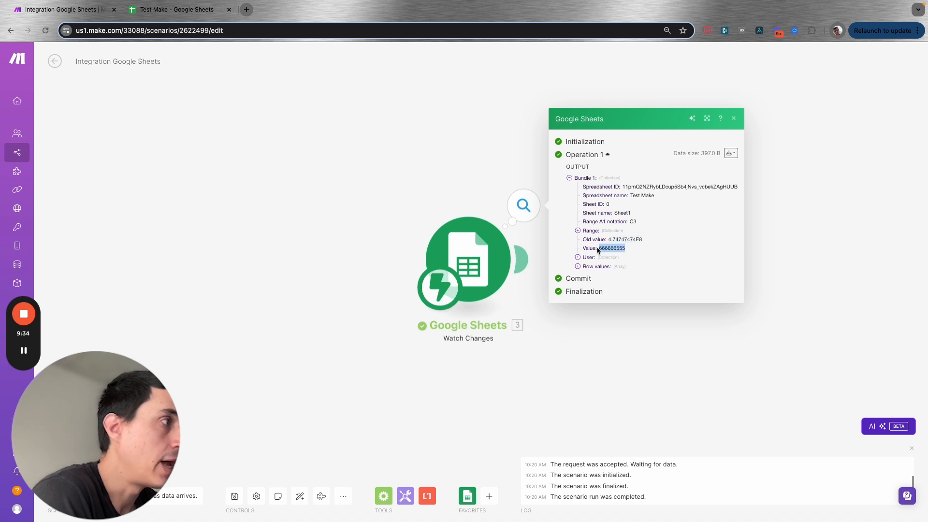
pyautogui.click(591, 231)
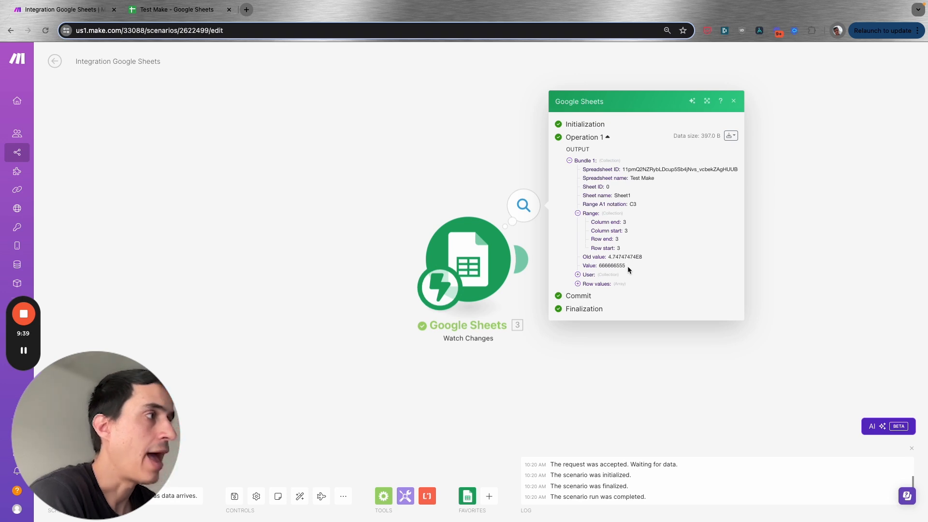
pyautogui.moveTo(627, 222); pyautogui.dragTo(623, 222)
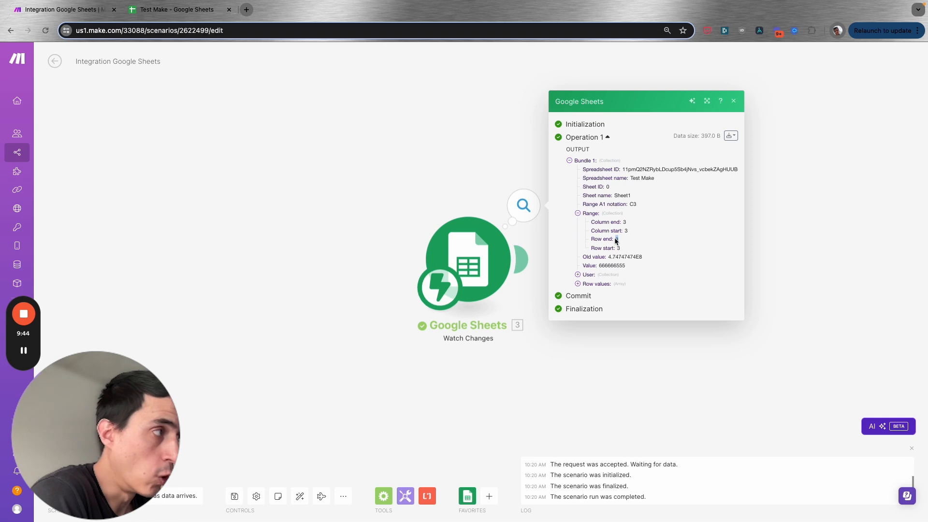
# Inspect the edited row's values in columns A to C, then close the output panel.
pyautogui.click(588, 284)
pyautogui.click(586, 288)
pyautogui.moveTo(633, 303); pyautogui.dragTo(605, 285)
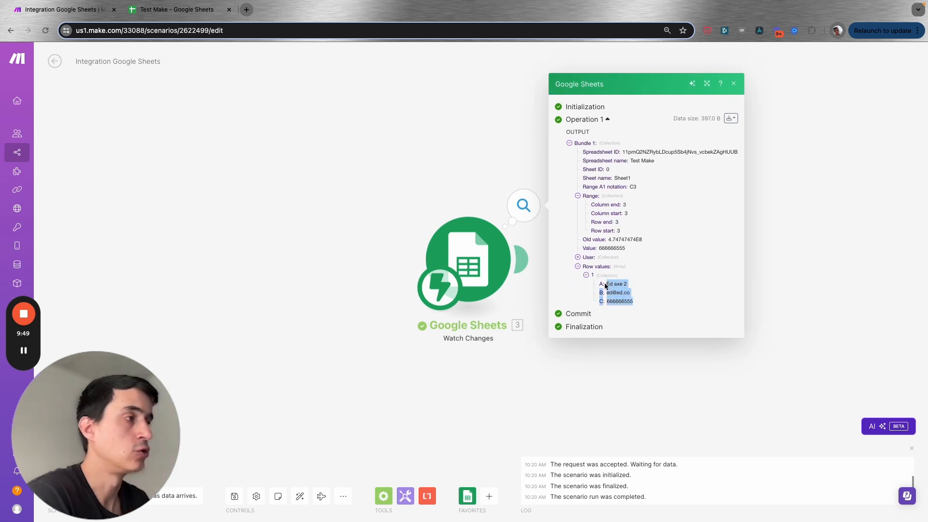
pyautogui.click(607, 285)
pyautogui.moveTo(628, 284); pyautogui.dragTo(605, 284)
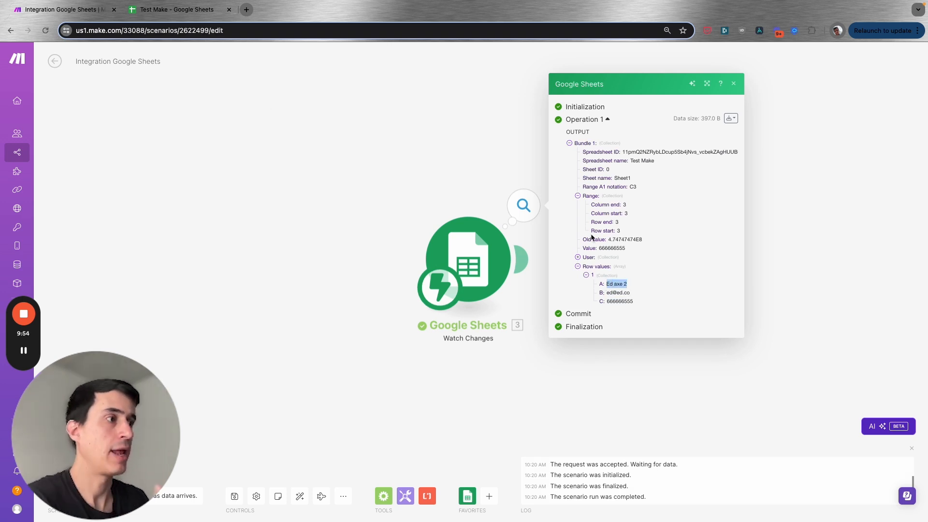
pyautogui.click(424, 142)
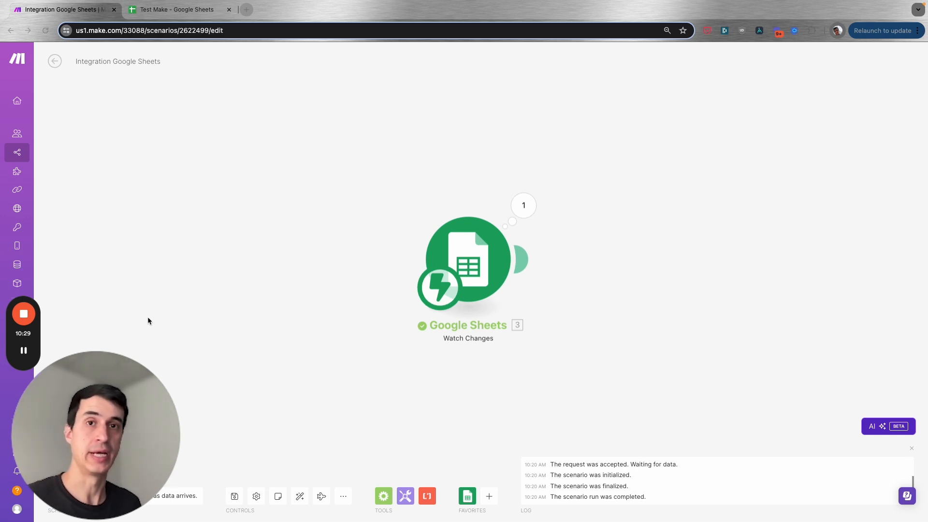
pyautogui.click(502, 253)
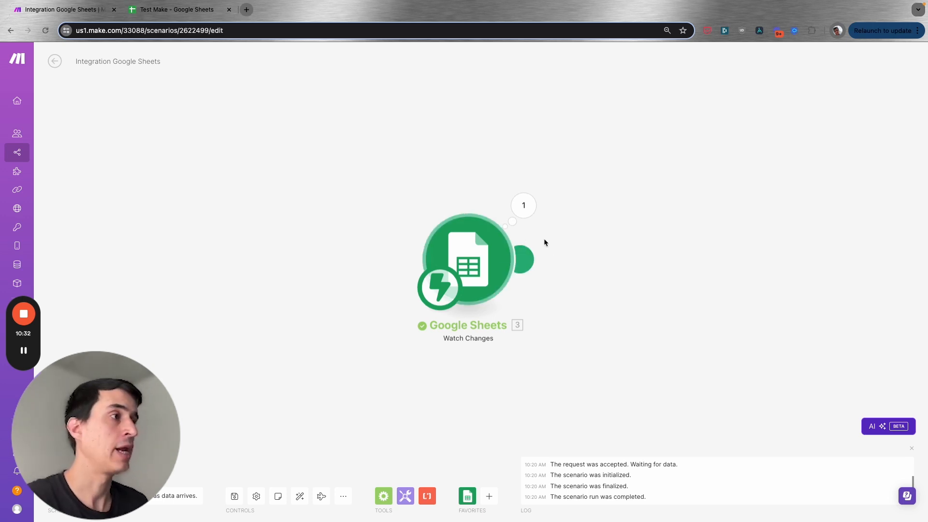
pyautogui.click(517, 258)
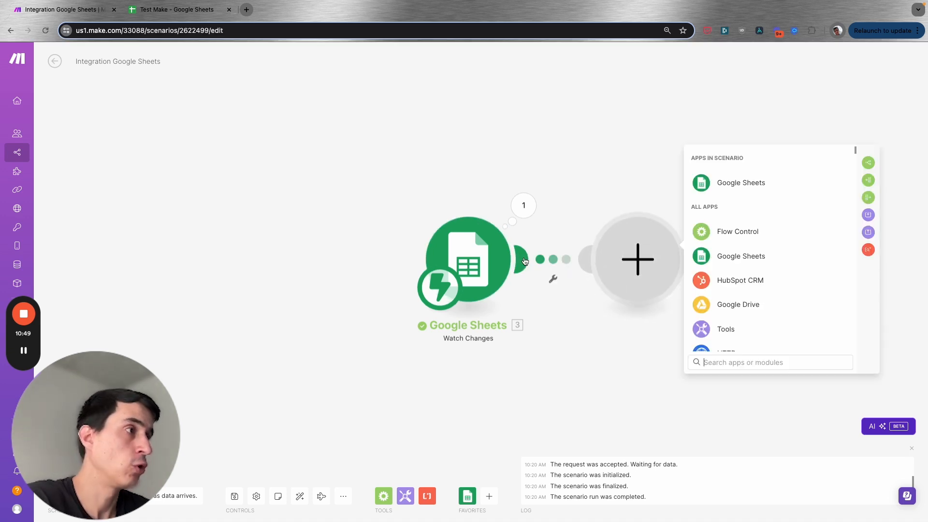
pyautogui.click(751, 255)
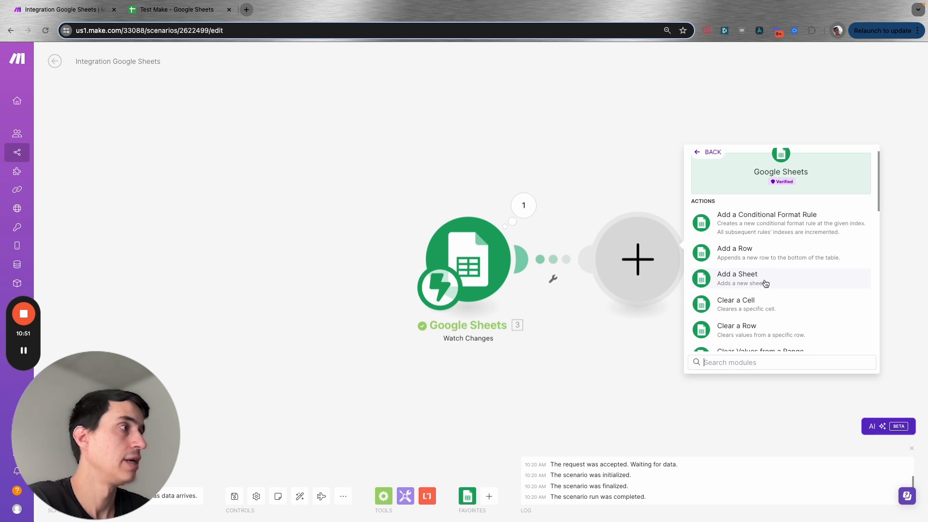
pyautogui.scroll(-2, 763, 284)
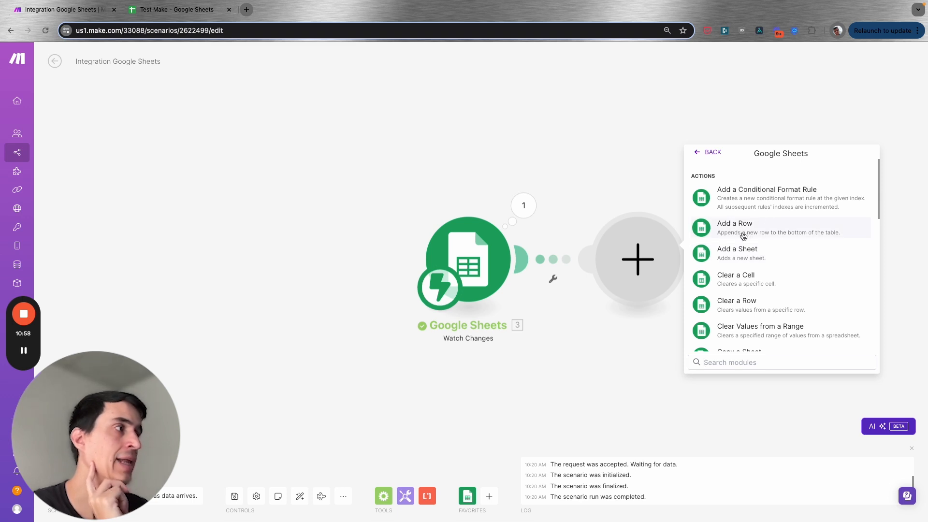
pyautogui.scroll(-10, 740, 234)
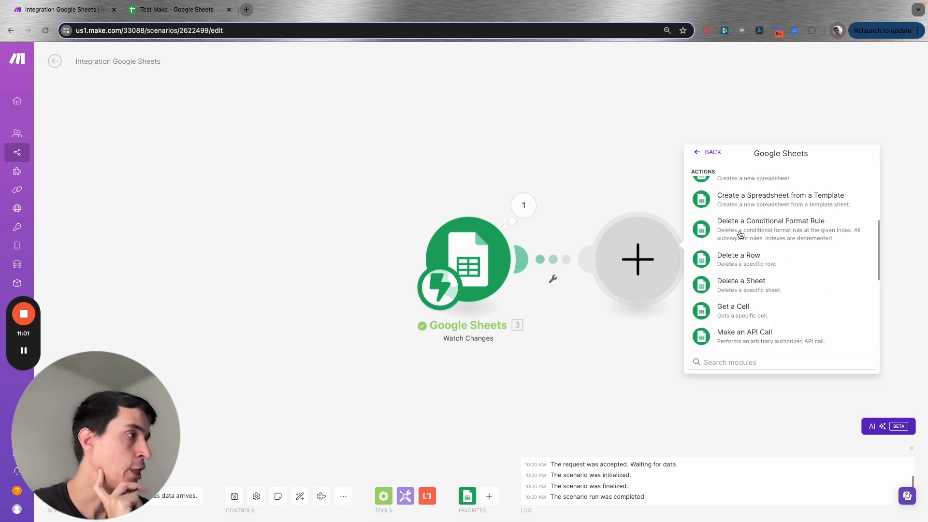
pyautogui.scroll(-2, 744, 239)
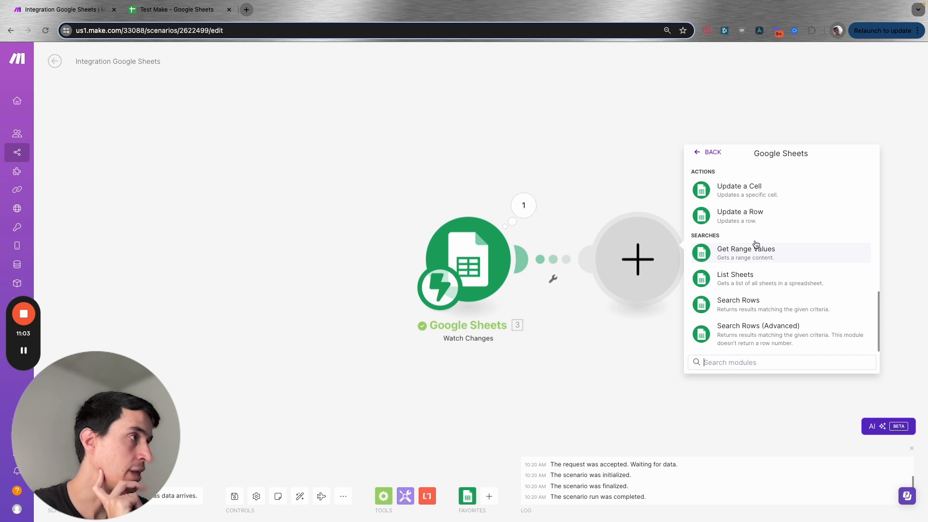
pyautogui.scroll(1, 794, 221)
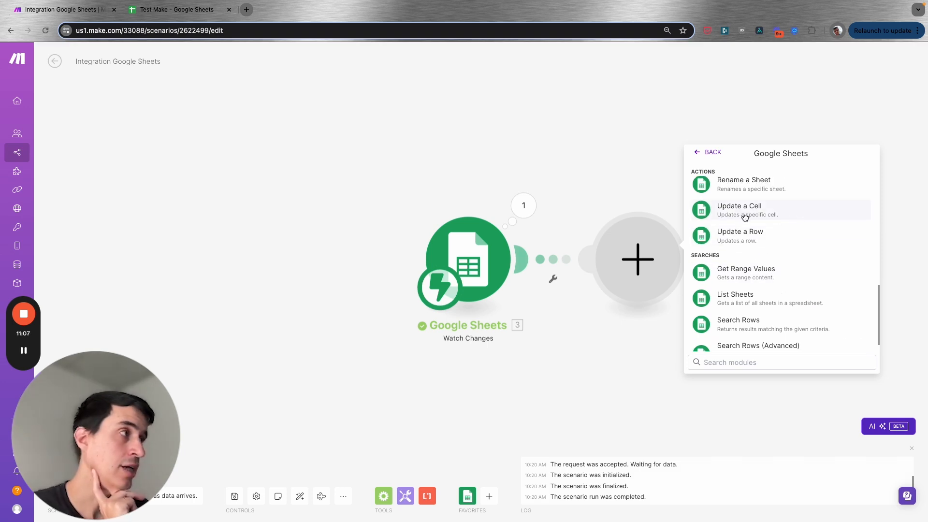
pyautogui.scroll(-1, 752, 236)
pyautogui.scroll(8, 752, 236)
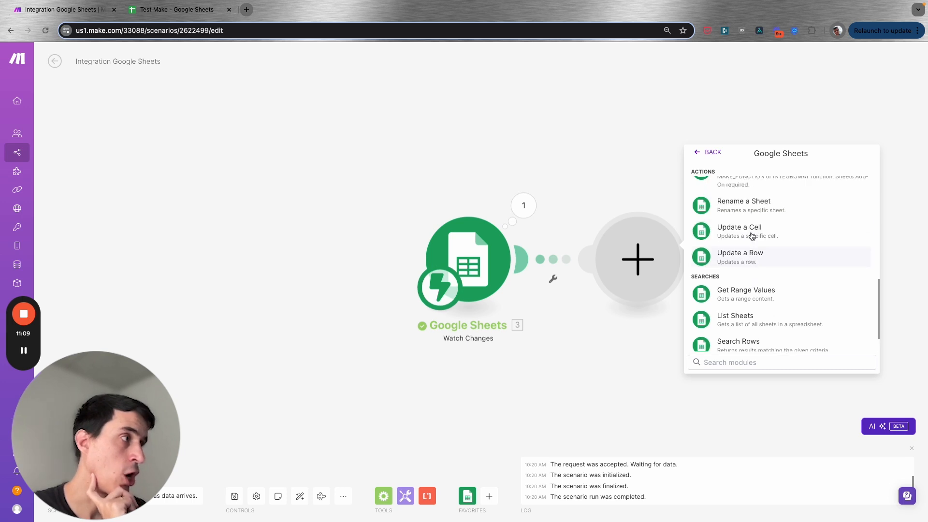
pyautogui.scroll(3, 745, 272)
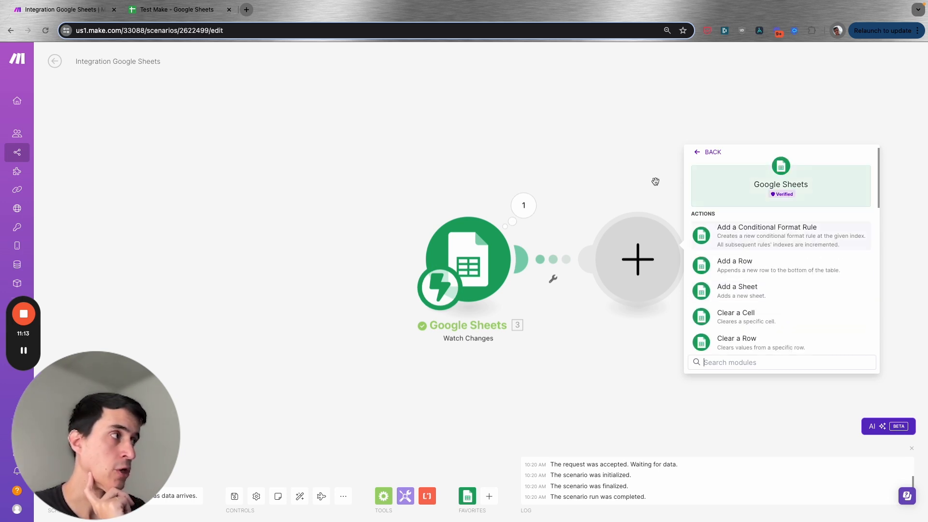
pyautogui.click(606, 145)
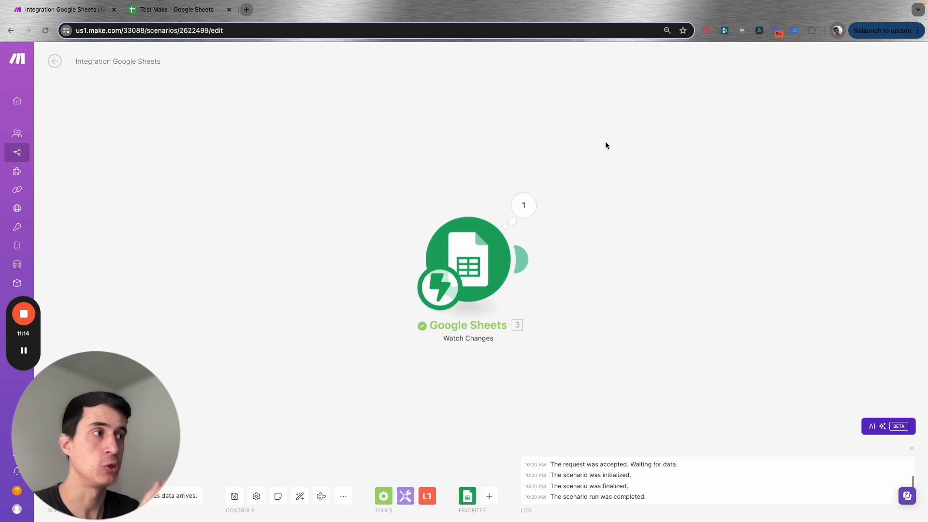